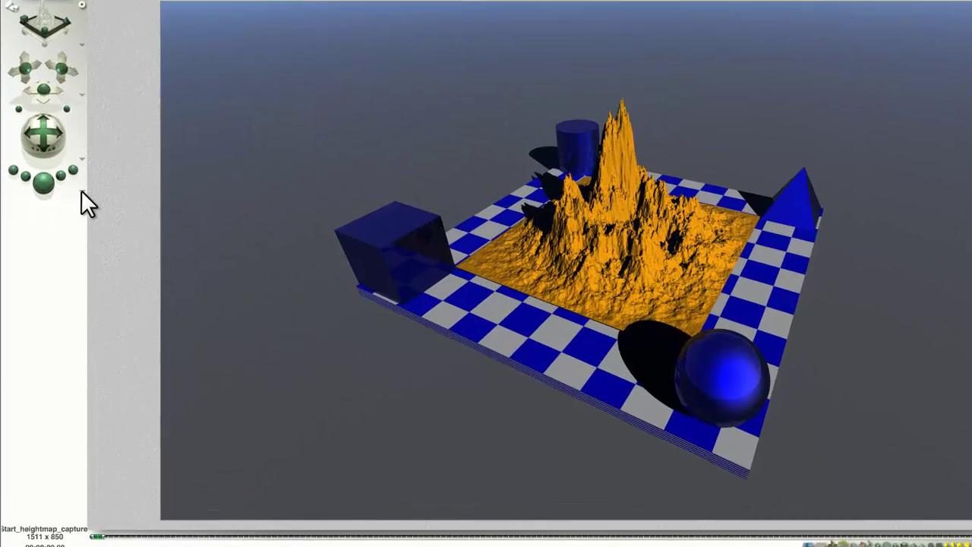
# Turn off 48-bit dithering and switch the render mode to Altitude Mask
pyautogui.click(69, 236)
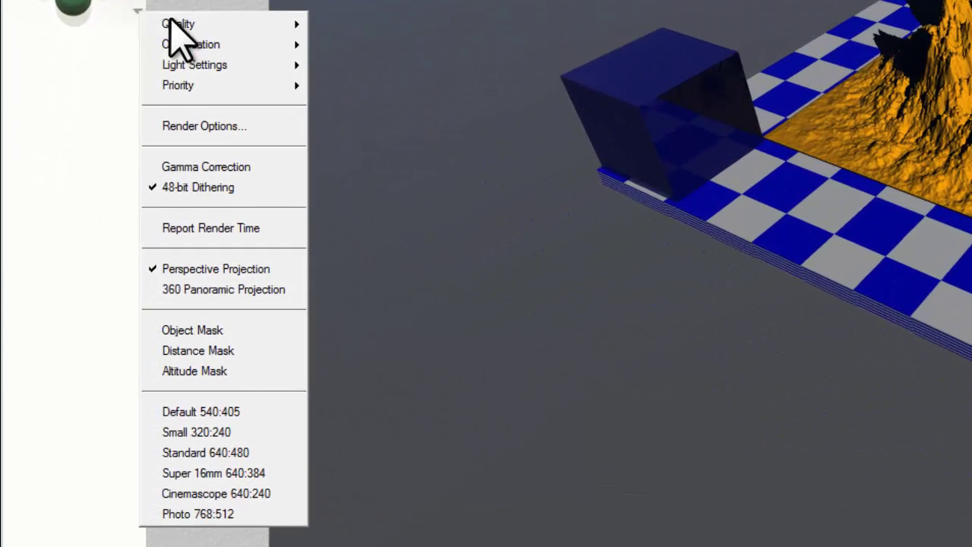
pyautogui.click(215, 188)
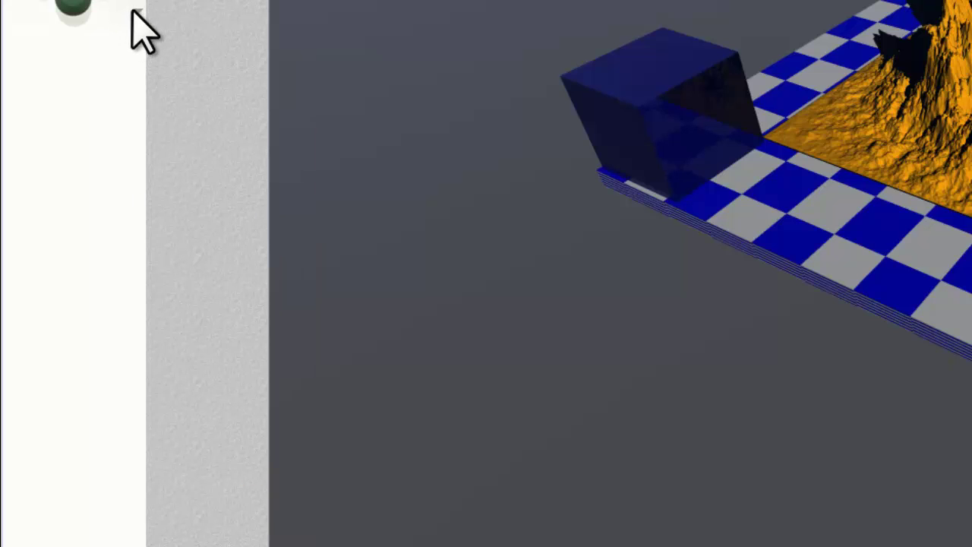
pyautogui.click(135, 10)
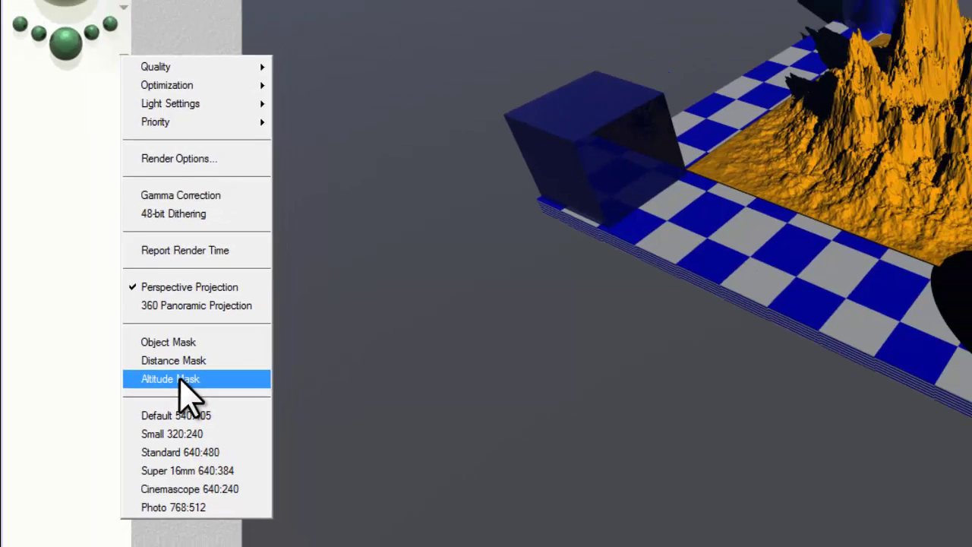
pyautogui.click(200, 370)
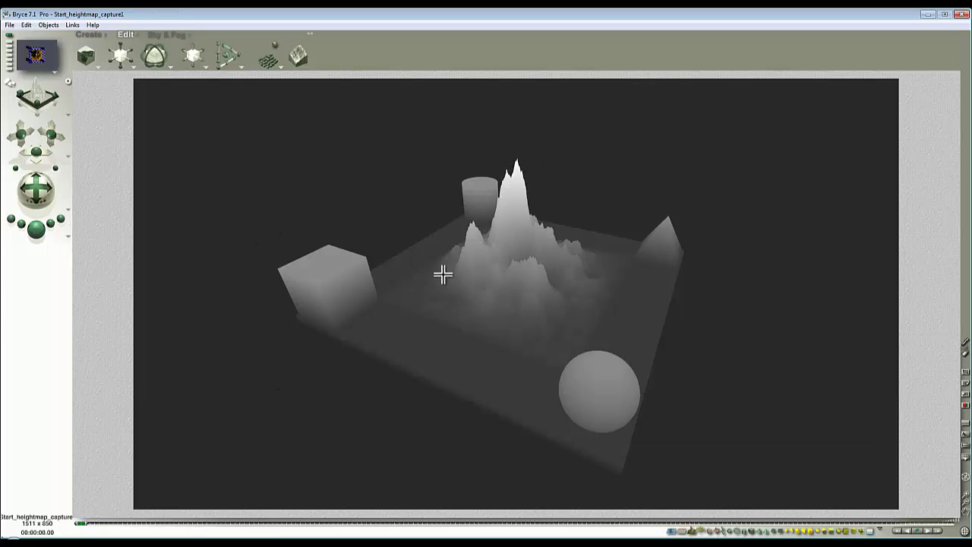
# Group all the scene objects and set the group's Y position to 0
pyautogui.click(580, 335)
pyautogui.moveTo(655, 393); pyautogui.dragTo(295, 210)
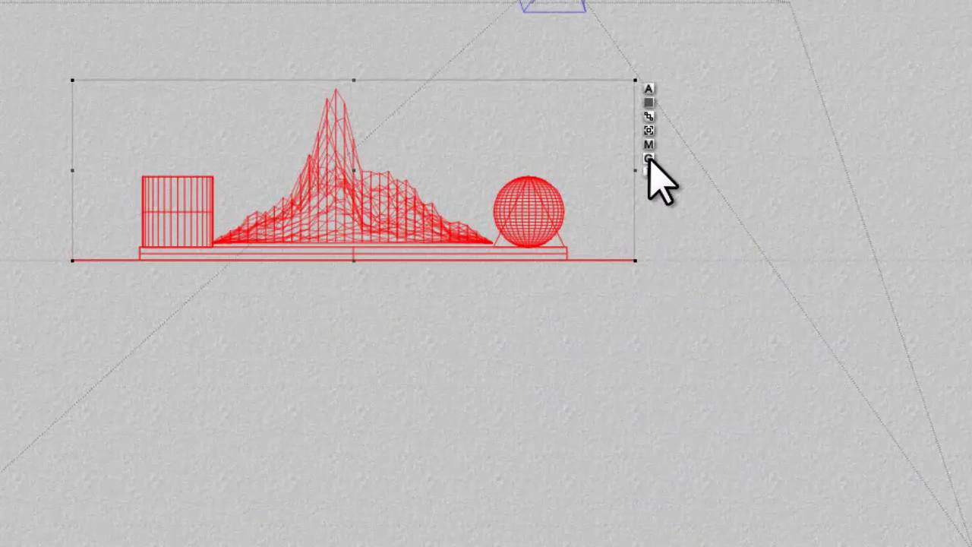
pyautogui.click(649, 159)
pyautogui.click(649, 89)
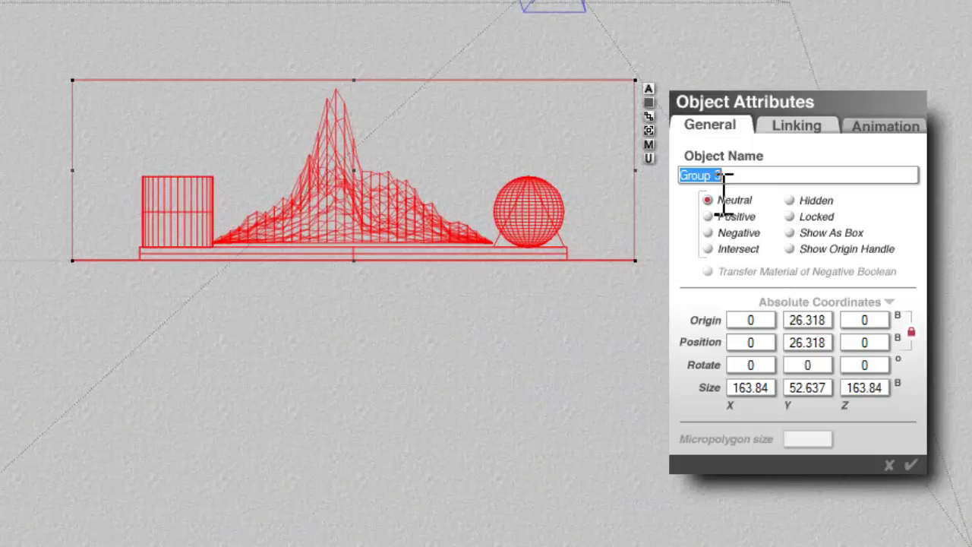
pyautogui.click(809, 342)
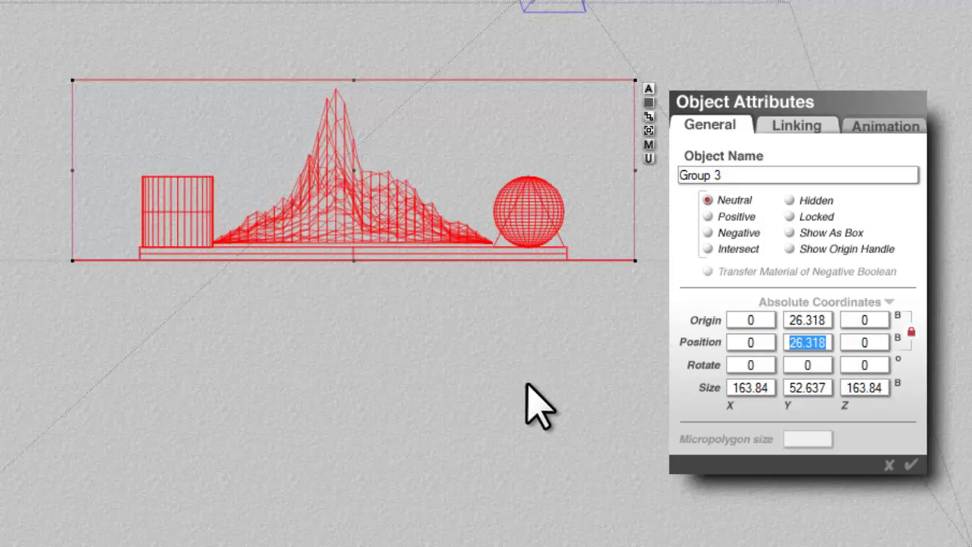
pyautogui.write('0')
pyautogui.click(911, 465)
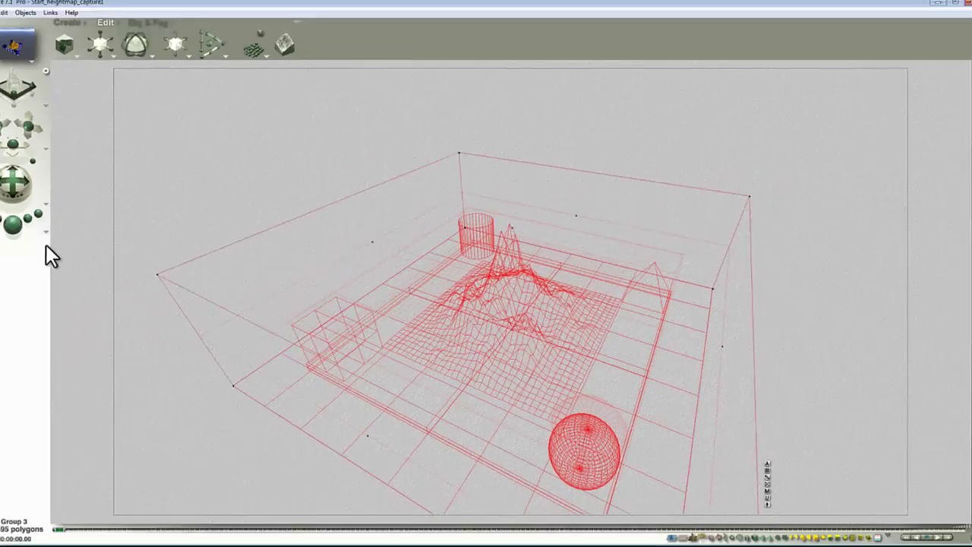
# Render the altitude mask of the lowered group from the angled camera view and check the render options
pyautogui.hotkey('ctrl', 'r')
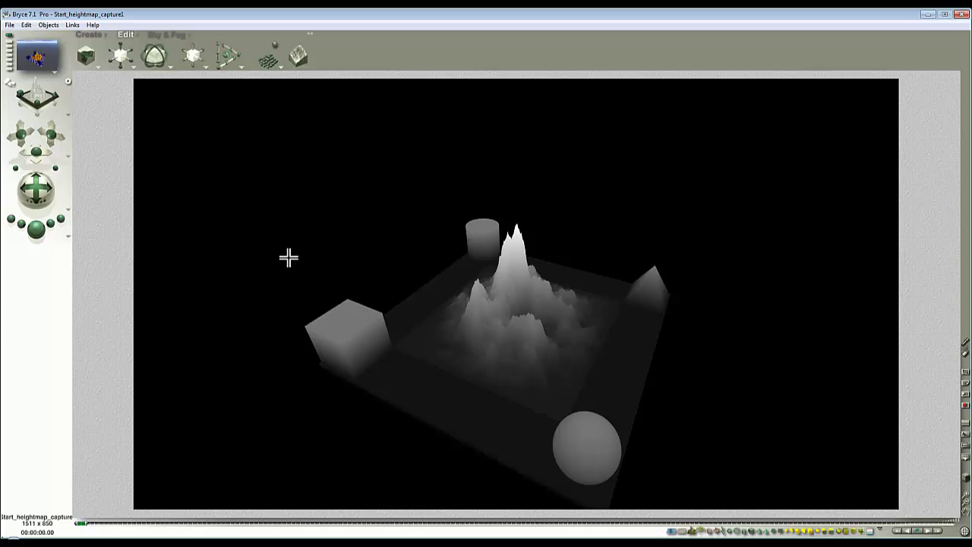
pyautogui.click(70, 237)
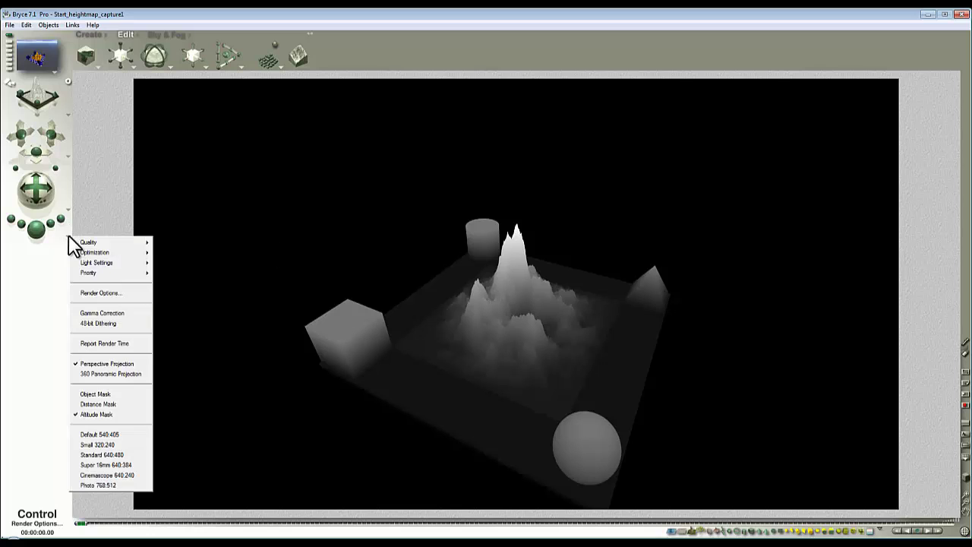
pyautogui.click(21, 383)
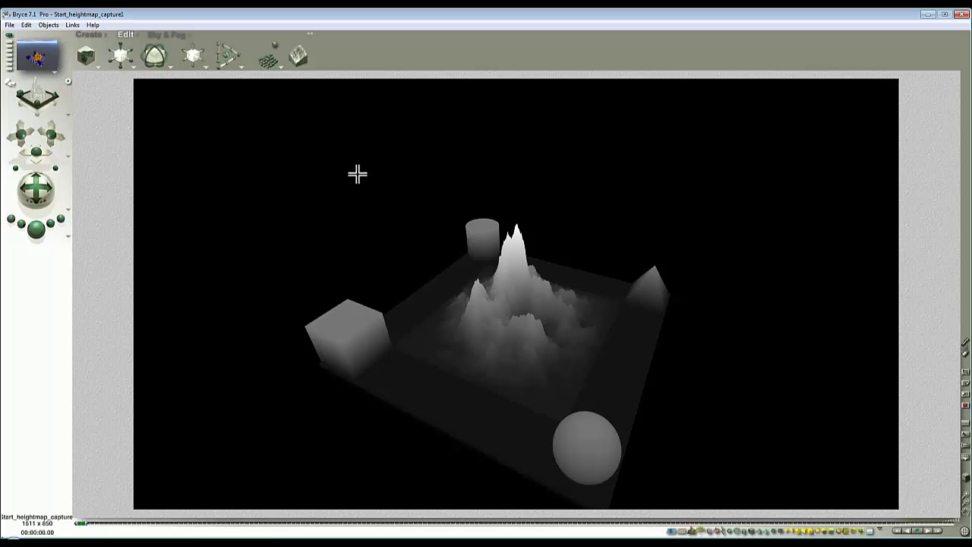
# Select the camera and set its origin to 0, 0, 0 on the X, Y and Z axes
pyautogui.click(278, 164)
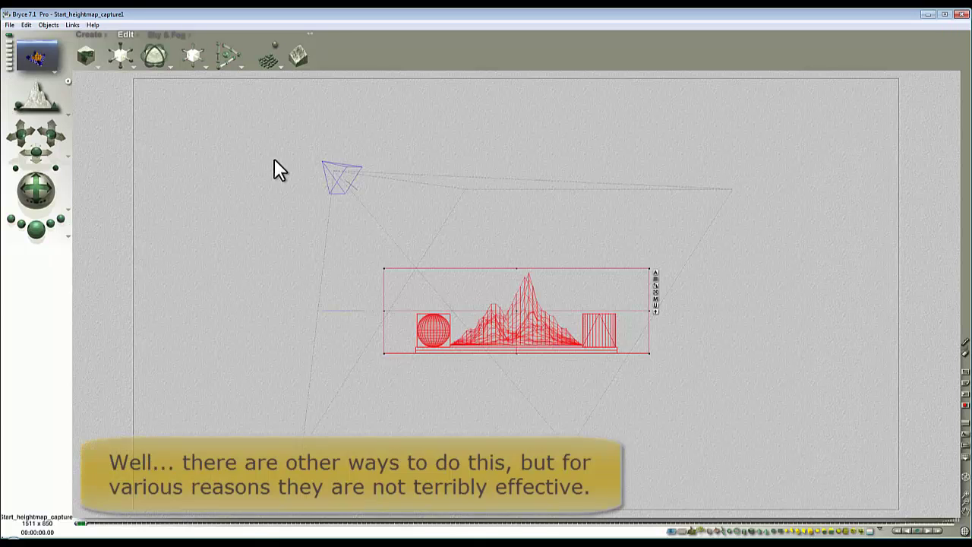
pyautogui.click(350, 174)
pyautogui.click(369, 166)
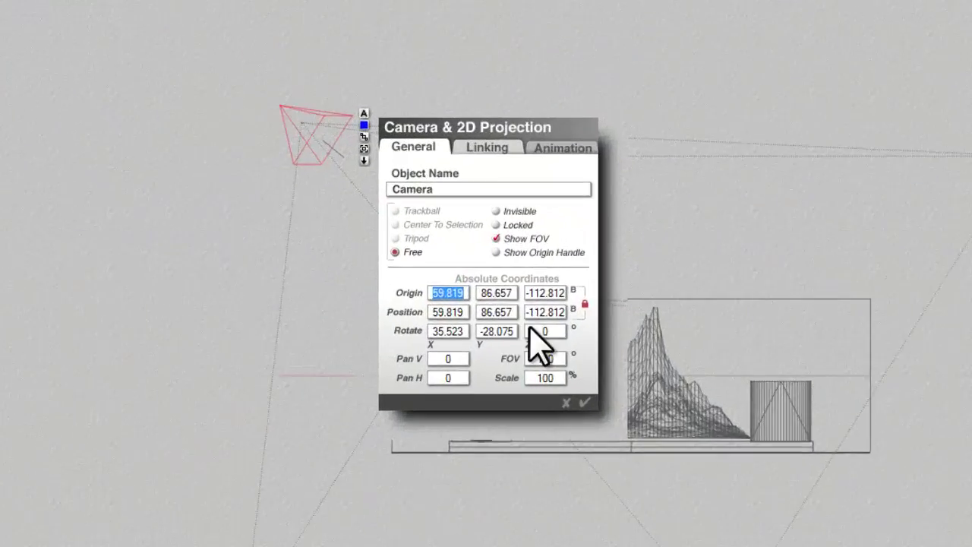
pyautogui.write('0')
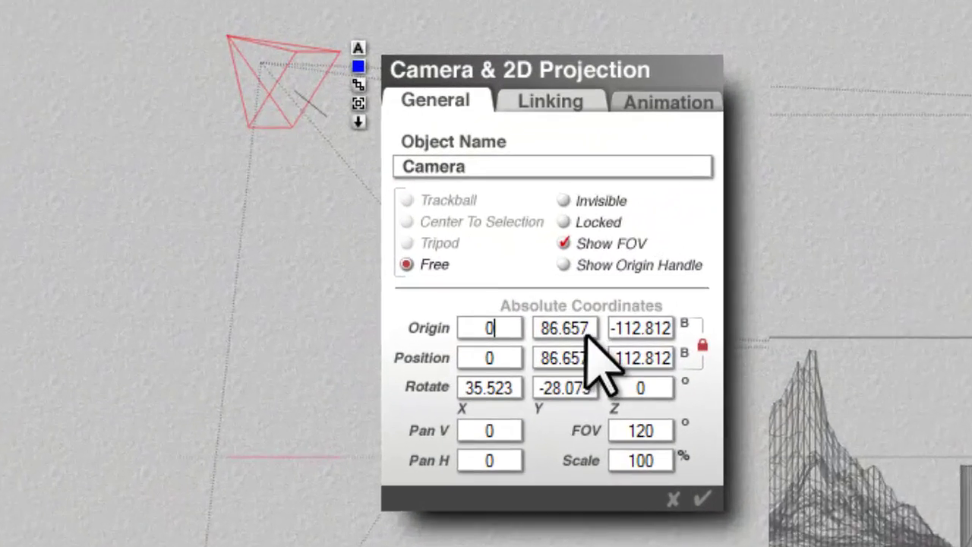
pyautogui.press('Tab')
pyautogui.write('0')
pyautogui.press('Tab')
pyautogui.write('0')
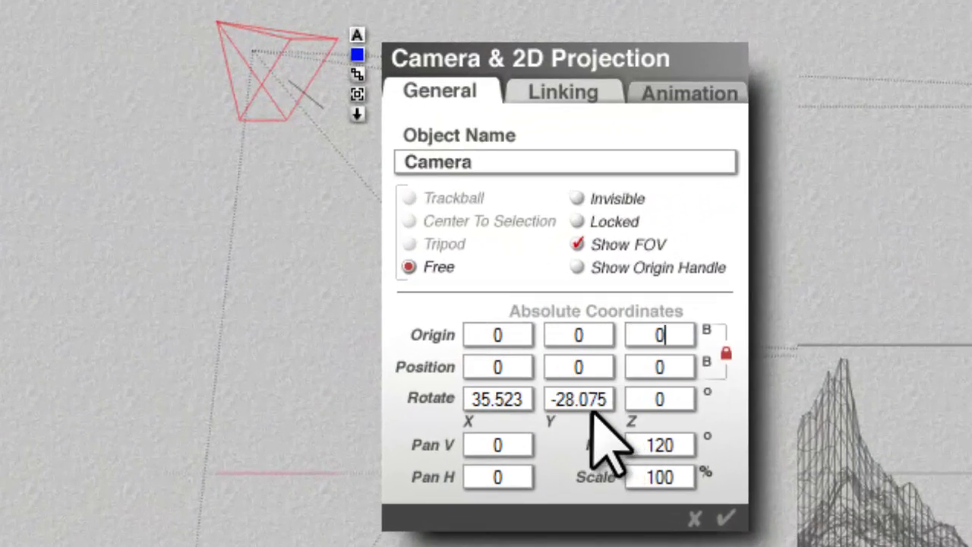
# Set the camera's rotation to 90 degrees on X and 0 on Y so that it faces straight down
pyautogui.click(608, 397)
pyautogui.write('0')
pyautogui.hotkey('shift', 'Tab')
pyautogui.write('0')
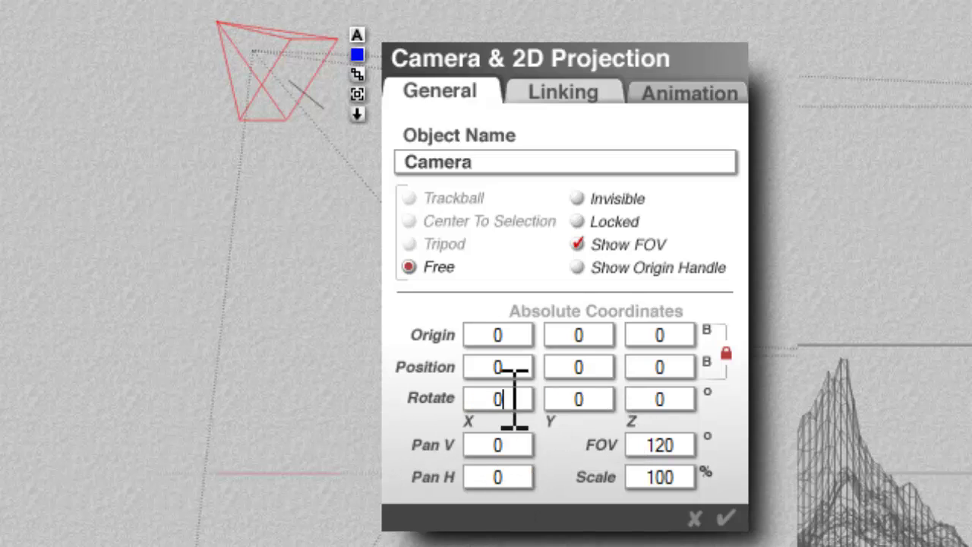
pyautogui.doubleClick(504, 399)
pyautogui.write('90')
pyautogui.click(725, 518)
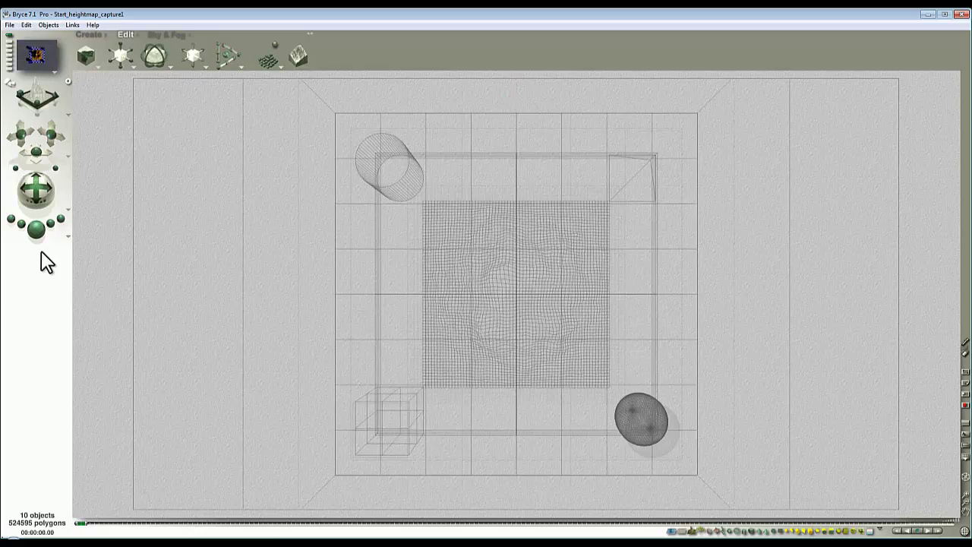
# Render the altitude mask through the downward-facing perspective camera
pyautogui.click(36, 228)
pyautogui.press('3')
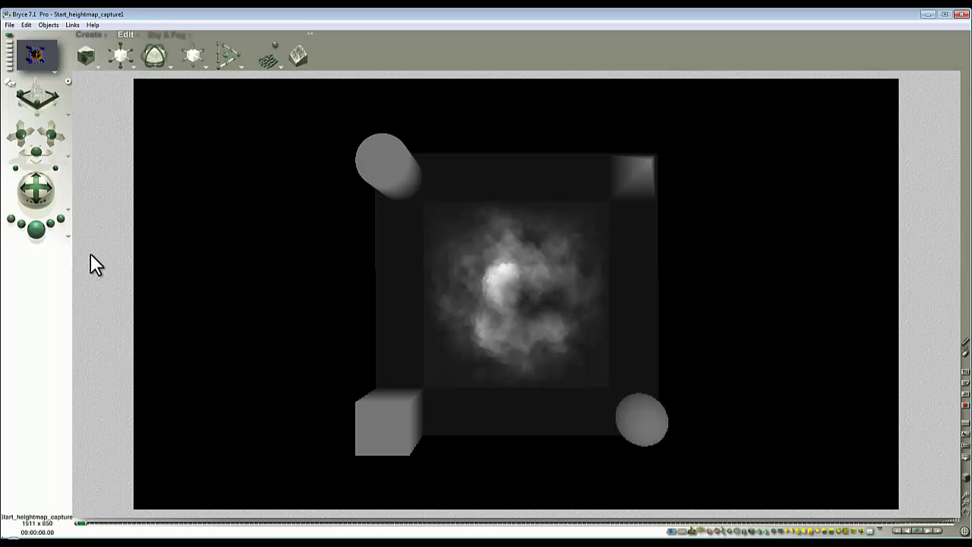
pyautogui.press('Escape')
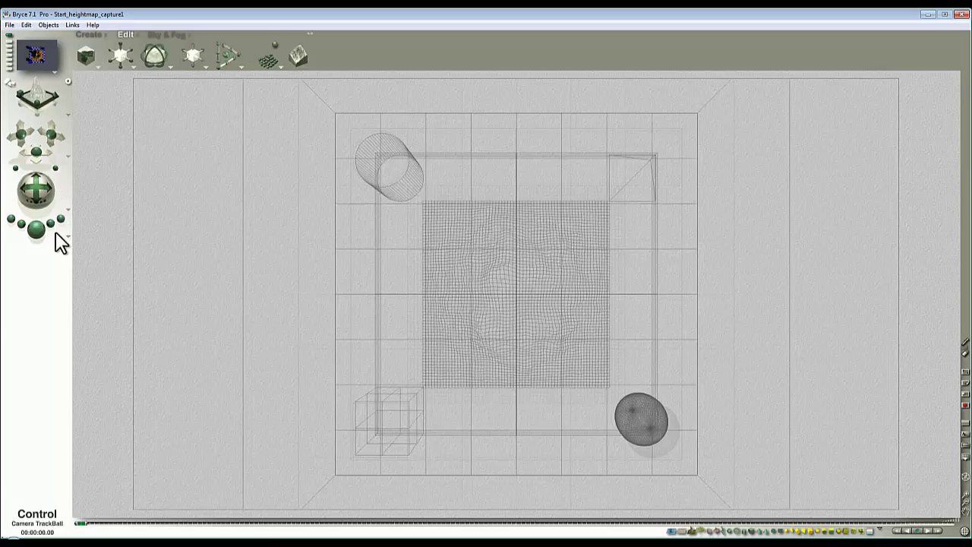
# Render the altitude mask from the orthographic top view for comparison
pyautogui.press('1')
pyautogui.press('3')
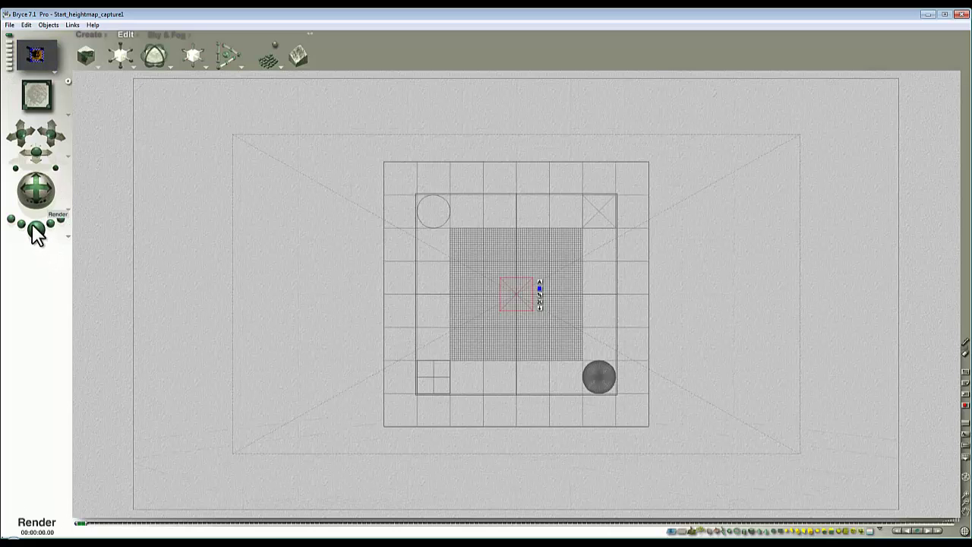
pyautogui.click(33, 227)
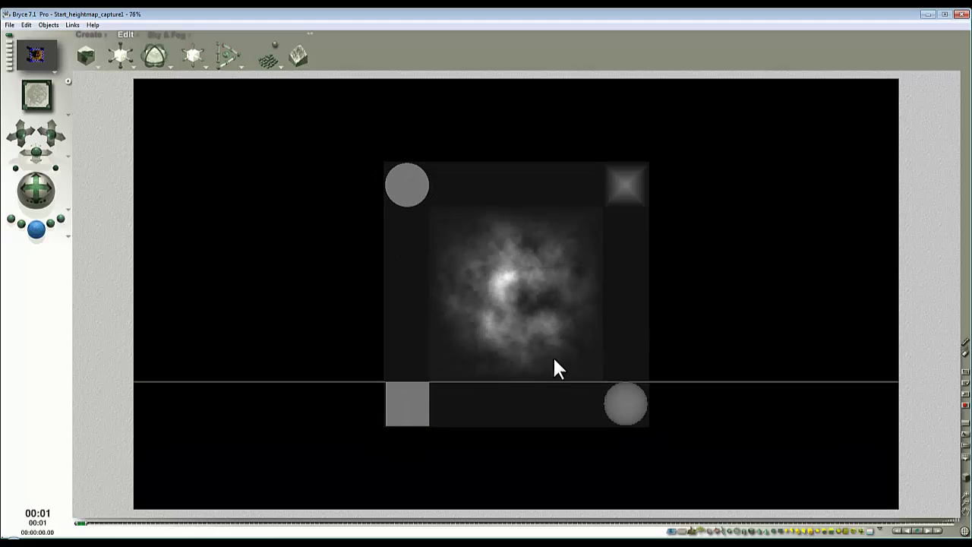
pyautogui.click(284, 151)
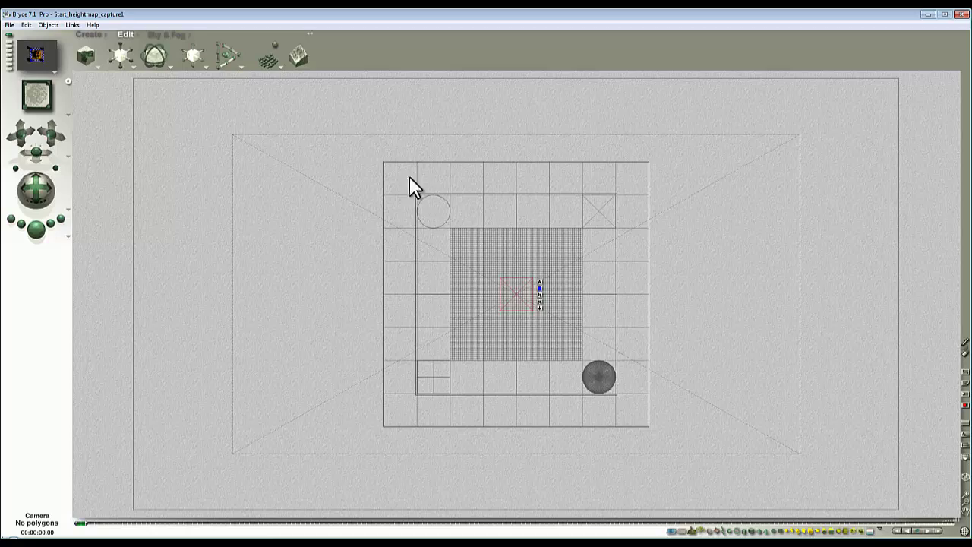
# Set the document aspect ratio to 1:1 and test-render the top view
pyautogui.click(10, 25)
pyautogui.click(44, 48)
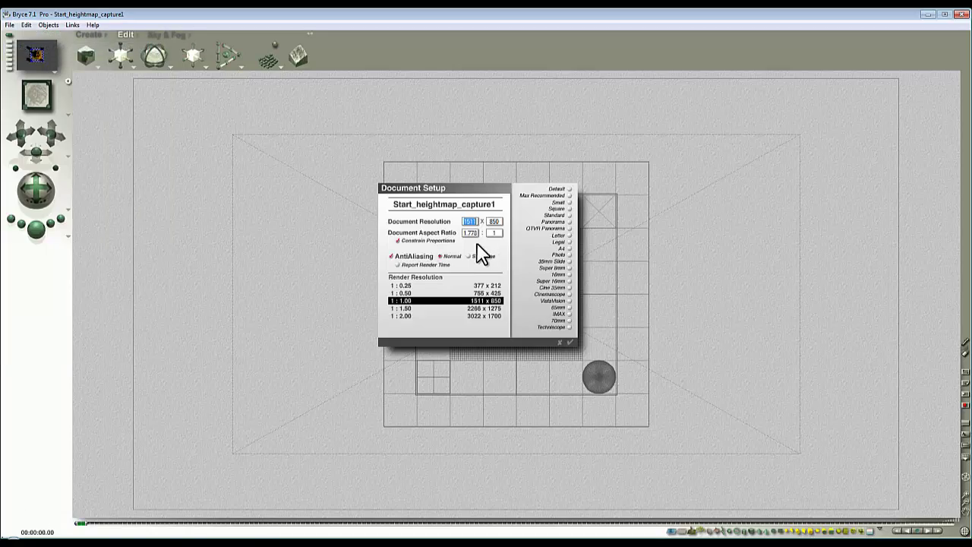
pyautogui.doubleClick(471, 232)
pyautogui.write('1')
pyautogui.click(569, 342)
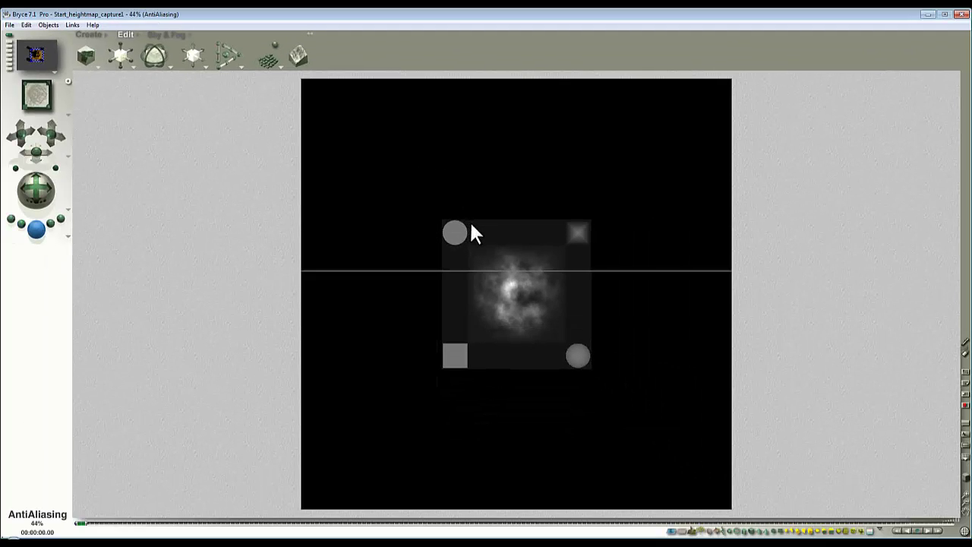
pyautogui.click(506, 257)
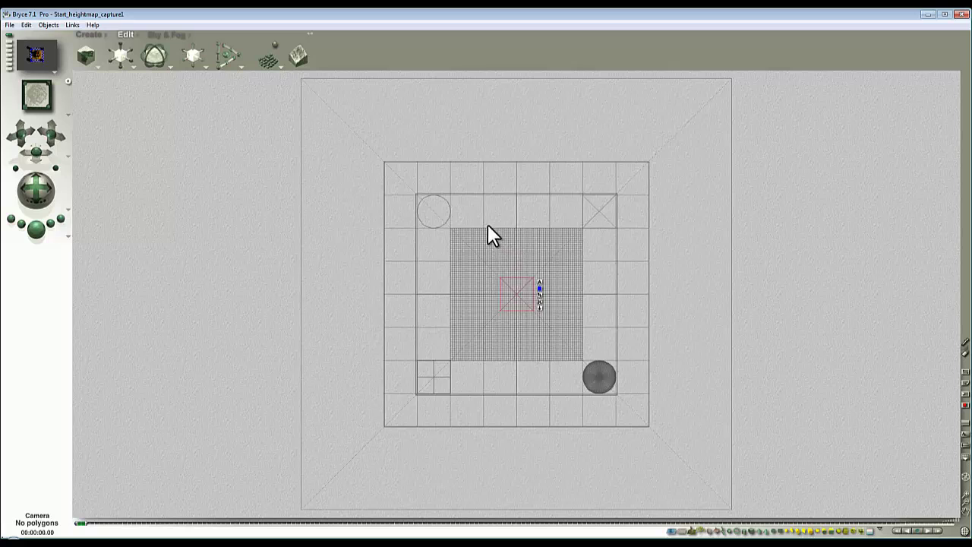
# Set the camera's Y position to 5000, high above the scene
pyautogui.click(549, 237)
pyautogui.click(455, 233)
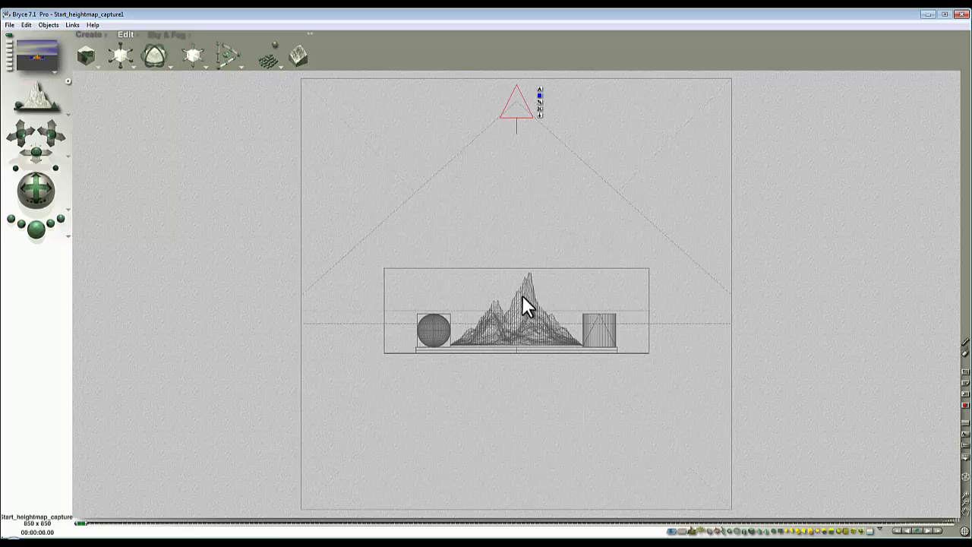
pyautogui.click(540, 89)
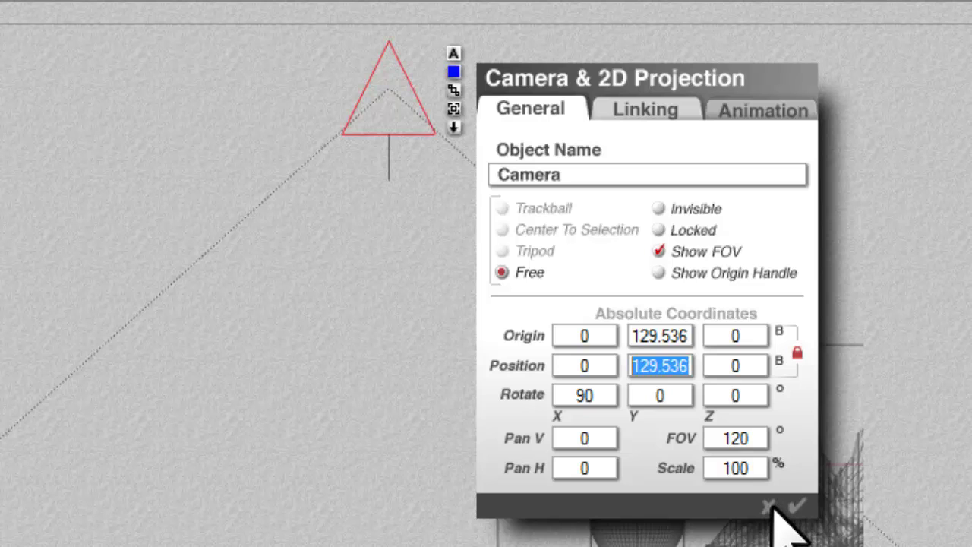
pyautogui.write('5000')
pyautogui.click(797, 505)
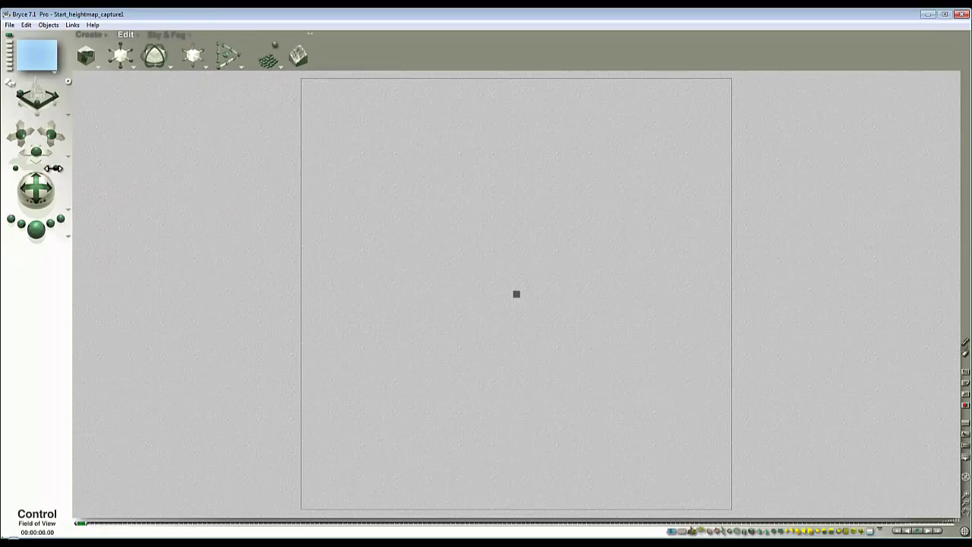
# Narrow the camera's field of view to about 1.57 degrees so the terrain and its base fill the square frame
pyautogui.moveTo(53, 168); pyautogui.dragTo(57, 168)
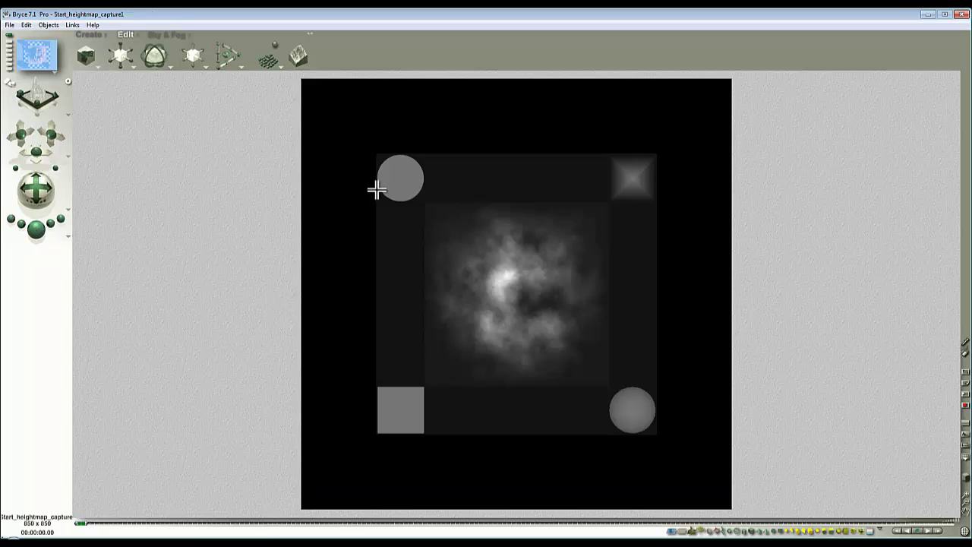
pyautogui.click(377, 190)
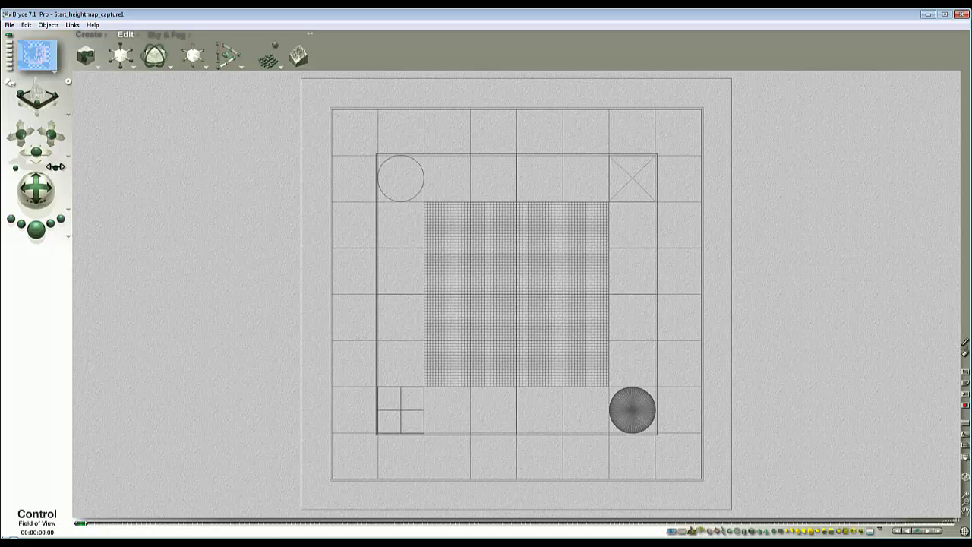
pyautogui.moveTo(56, 166); pyautogui.dragTo(58, 166)
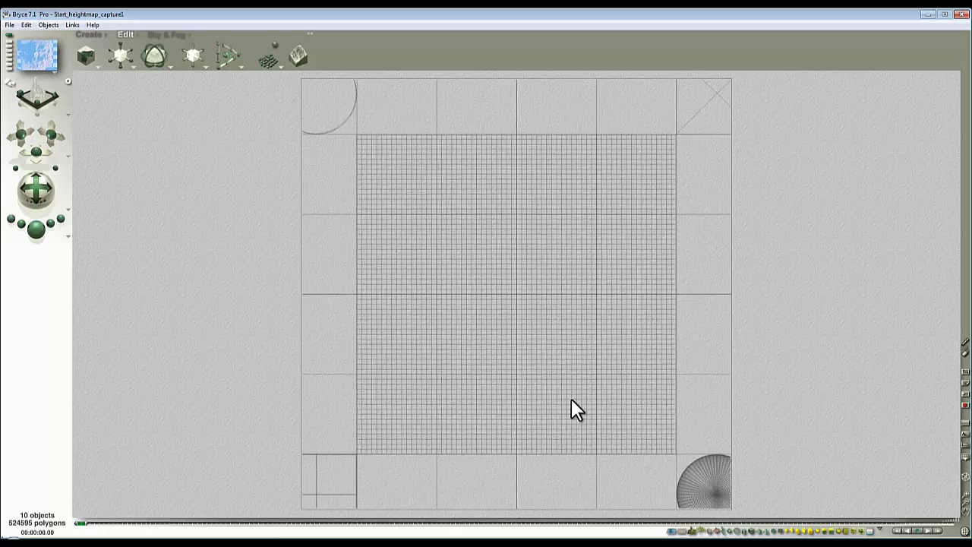
# Set the camera's Y position to 6000 and render the altitude mask from the camera view
pyautogui.press('1')
pyautogui.press('3')
pyautogui.press('1')
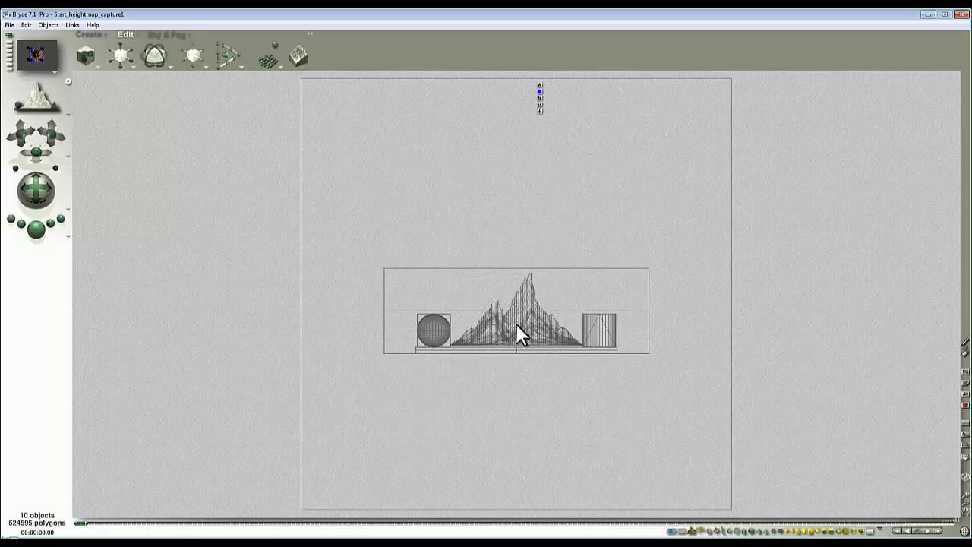
pyautogui.click(540, 86)
pyautogui.click(611, 196)
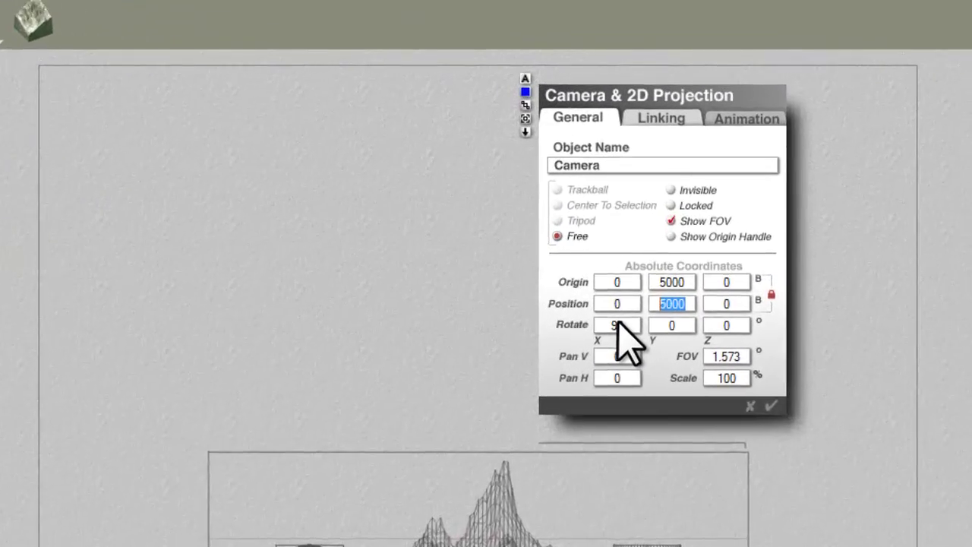
pyautogui.write('6000')
pyautogui.press('Return')
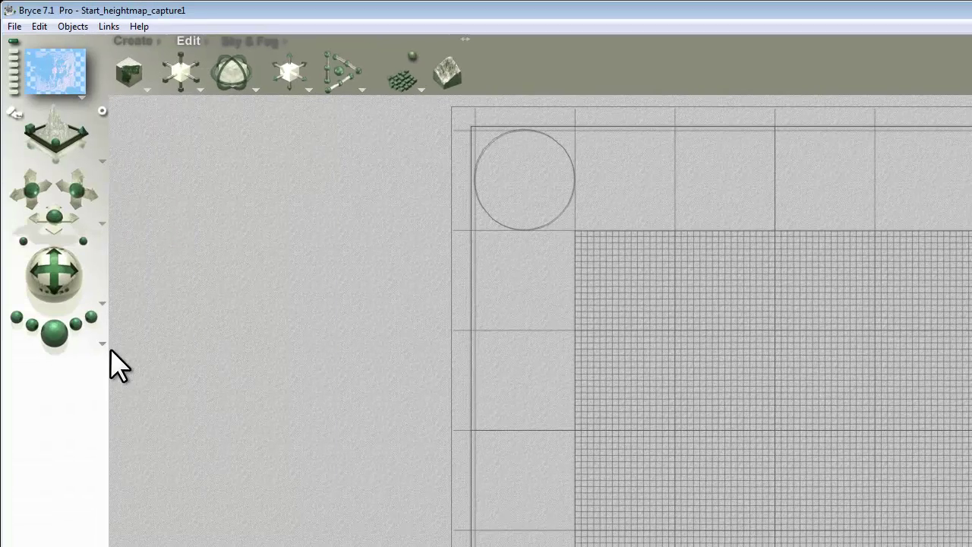
pyautogui.click(58, 331)
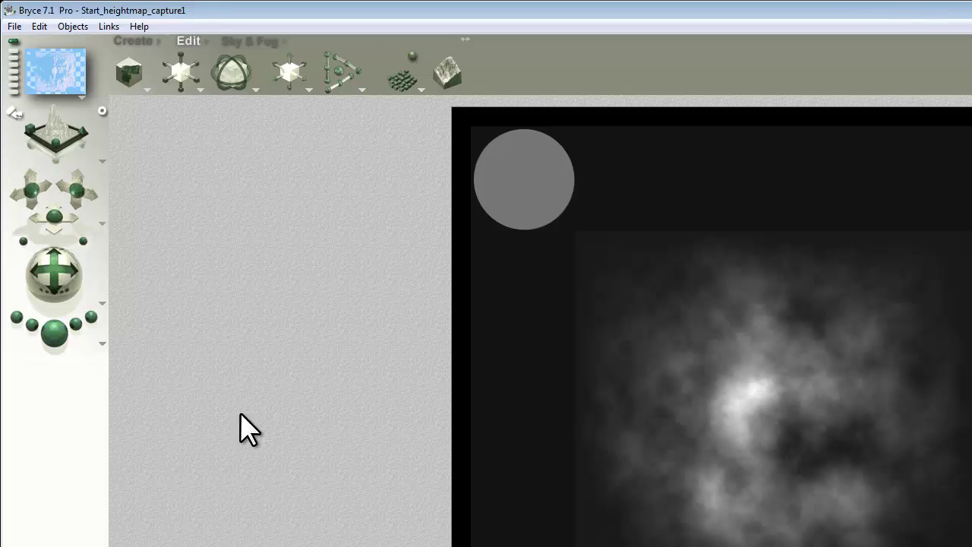
# Switch to the top view and examine its camera attributes, including origin, position, field of view and scale
pyautogui.click(102, 344)
pyautogui.click(186, 319)
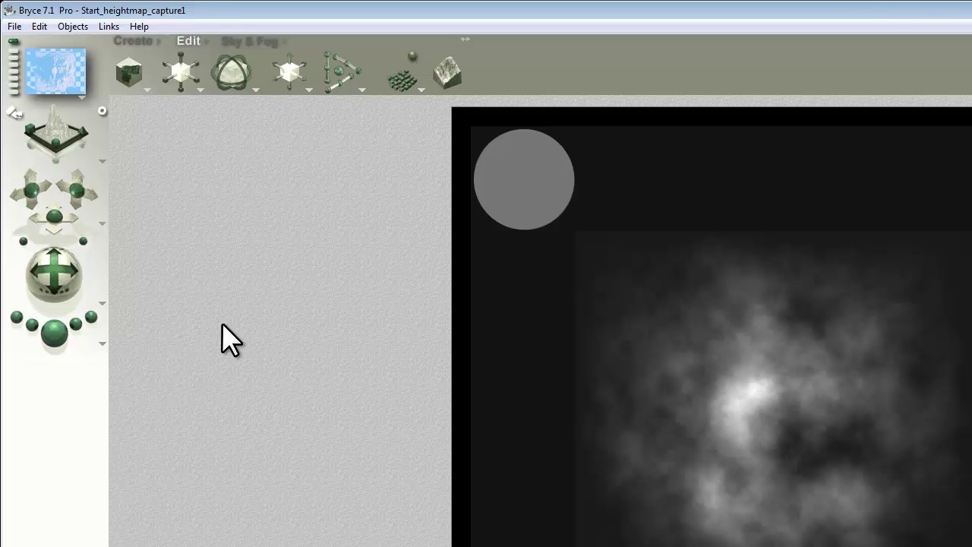
pyautogui.click(281, 380)
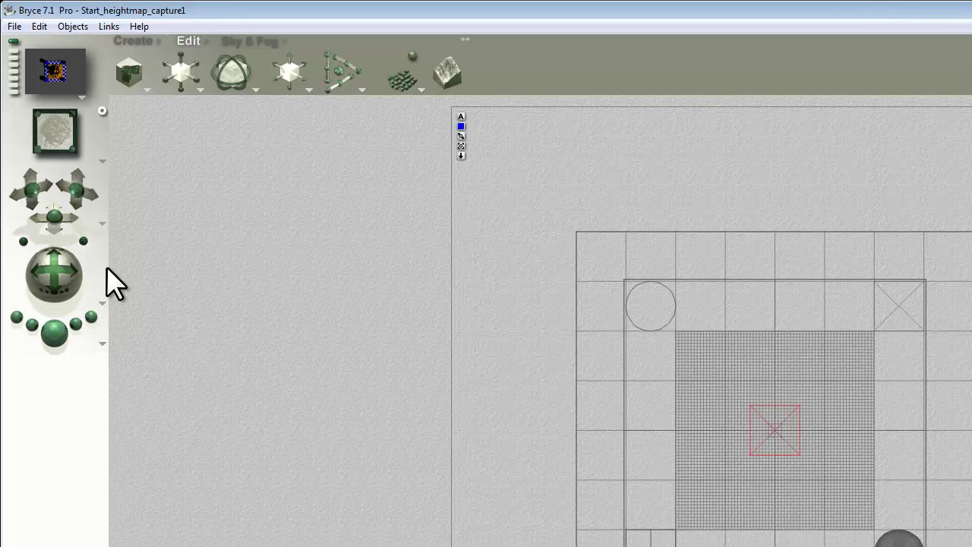
pyautogui.click(101, 224)
pyautogui.click(180, 338)
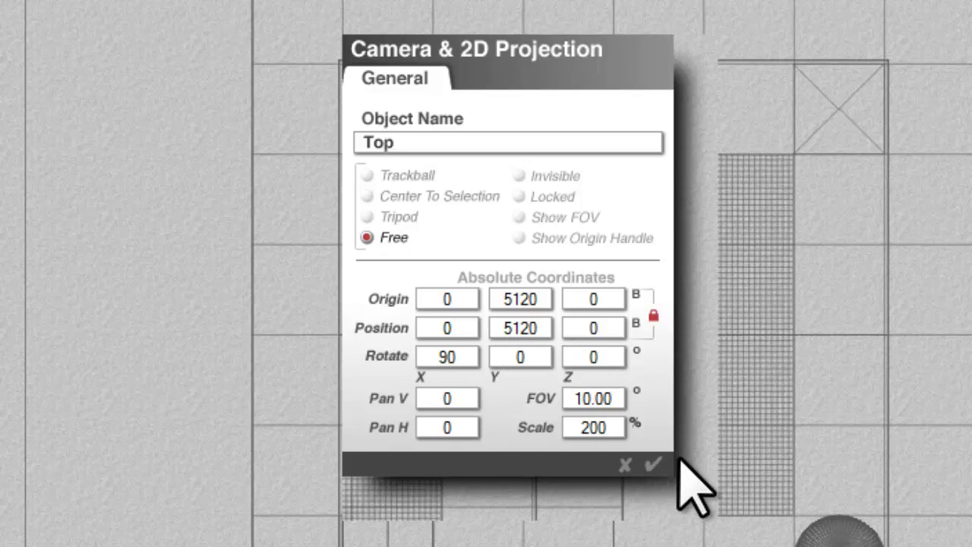
pyautogui.click(655, 465)
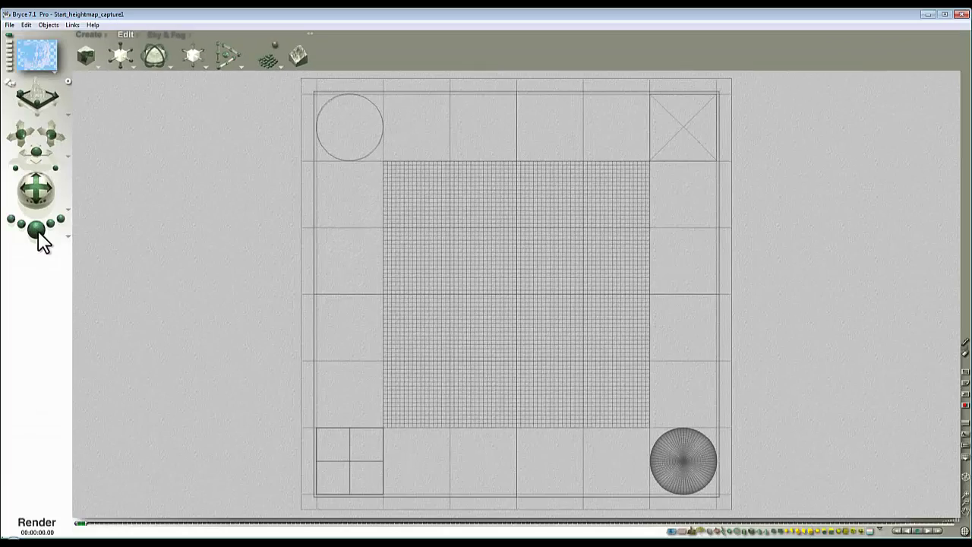
# Render the altitude mask from the high camera and save the document as Altmask1
pyautogui.click(38, 230)
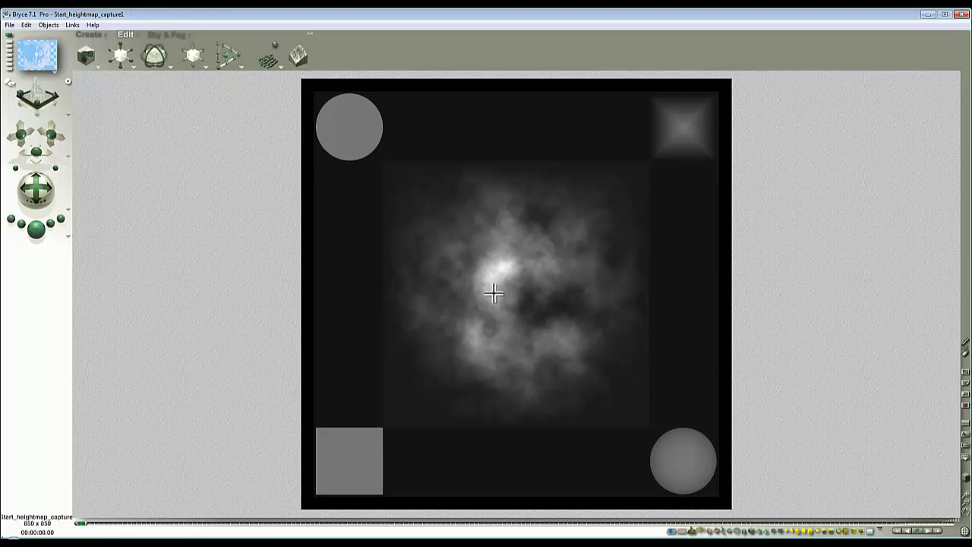
pyautogui.click(10, 25)
pyautogui.click(52, 115)
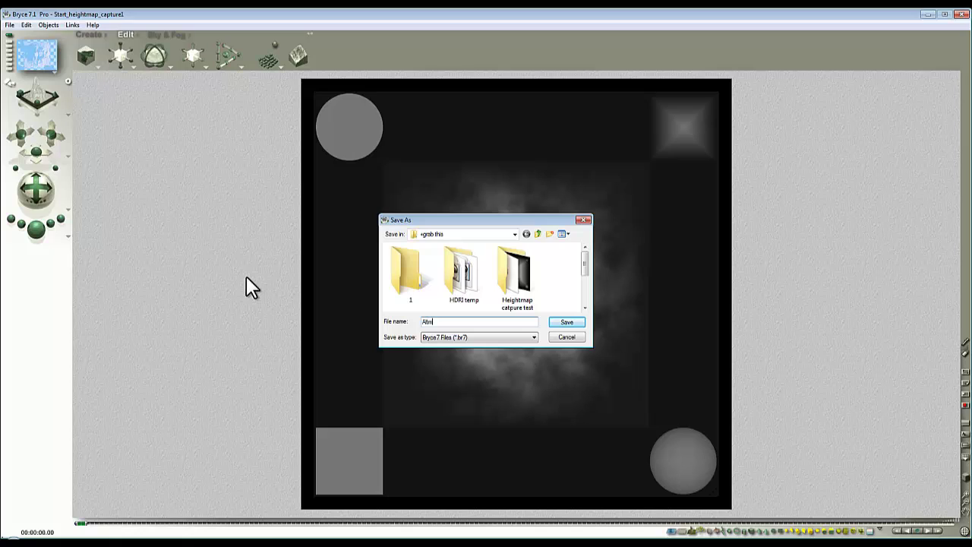
pyautogui.write('Altmask1')
pyautogui.press('Return')
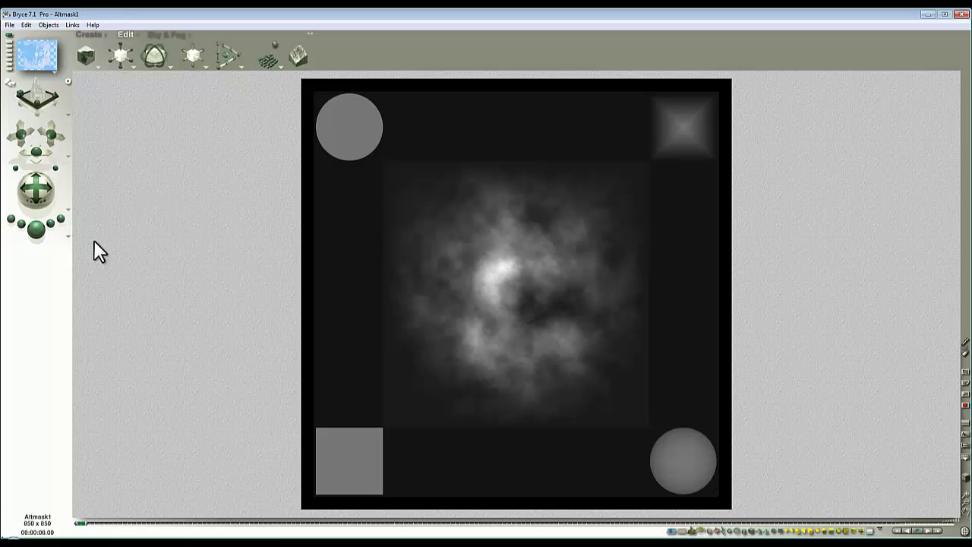
# Turn off the altitude mask and render the scene in normal colour from the high camera
pyautogui.click(69, 240)
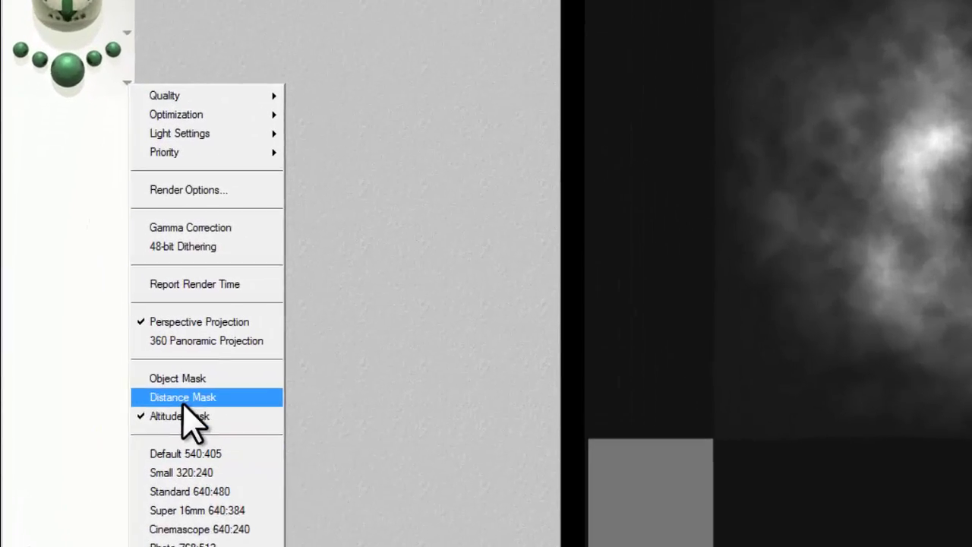
pyautogui.click(112, 406)
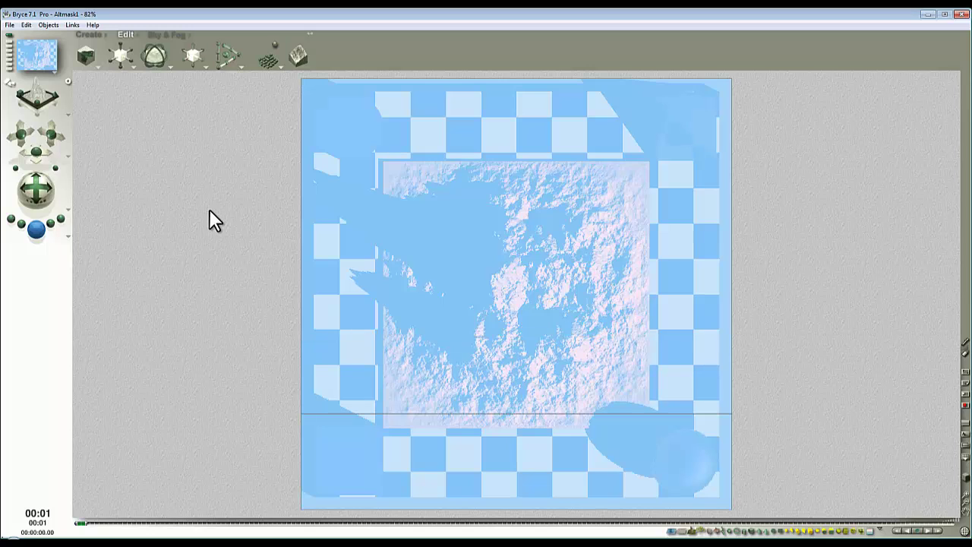
pyautogui.click(88, 244)
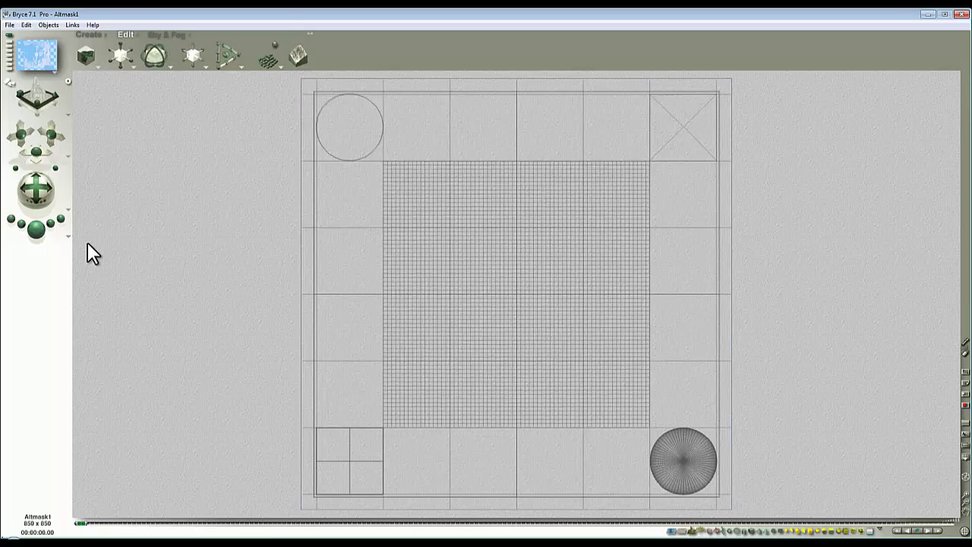
pyautogui.press('1')
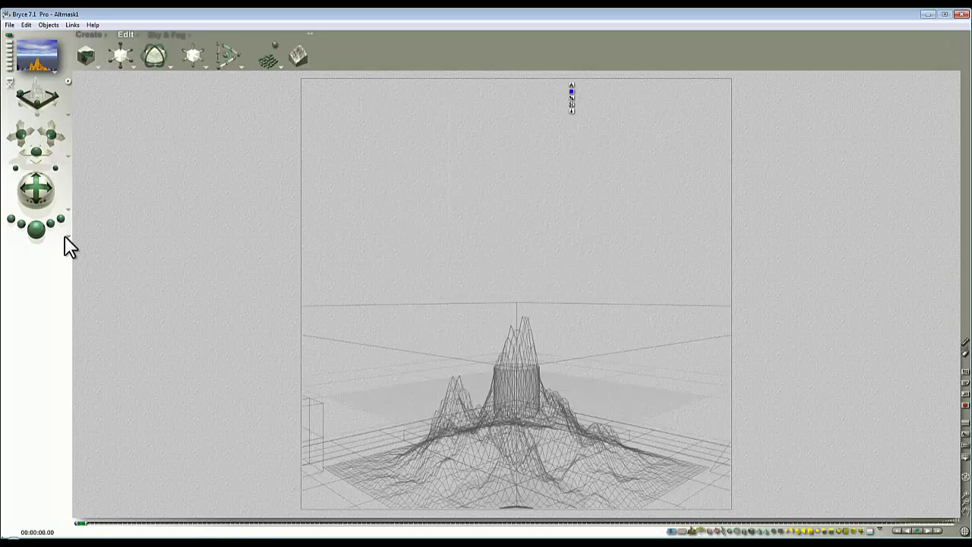
pyautogui.press('3')
pyautogui.click(36, 229)
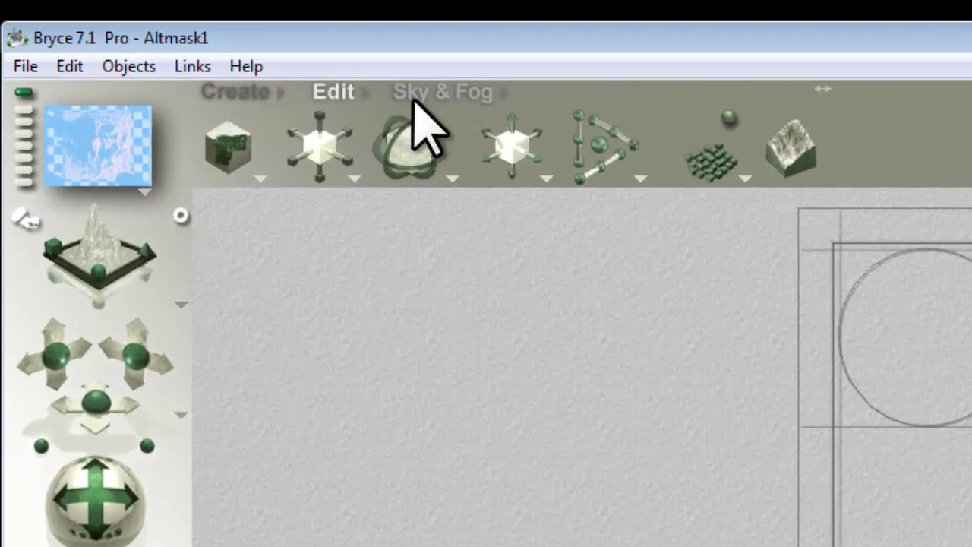
# Remove the haze from the sky and save the haze-free colour render as Textures
pyautogui.click(415, 103)
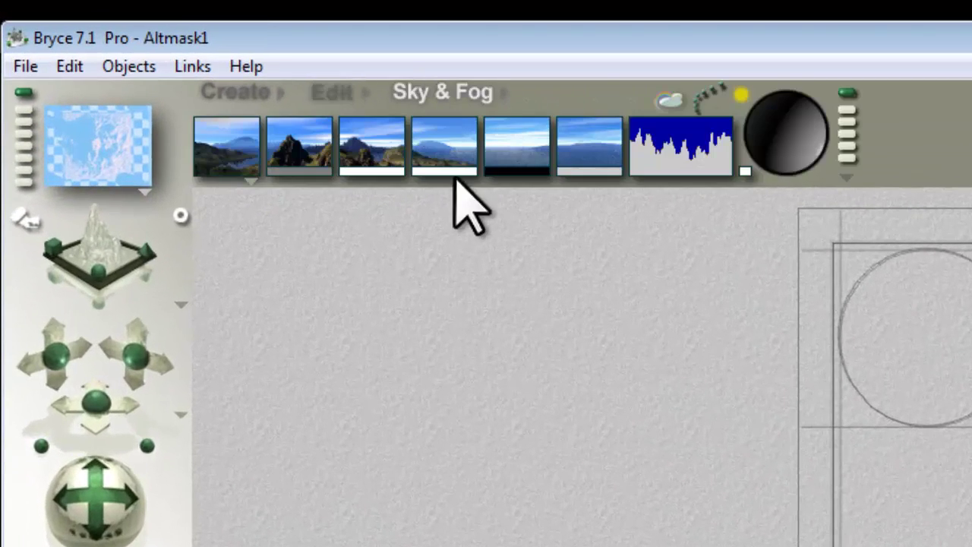
pyautogui.moveTo(460, 163); pyautogui.dragTo(494, 164)
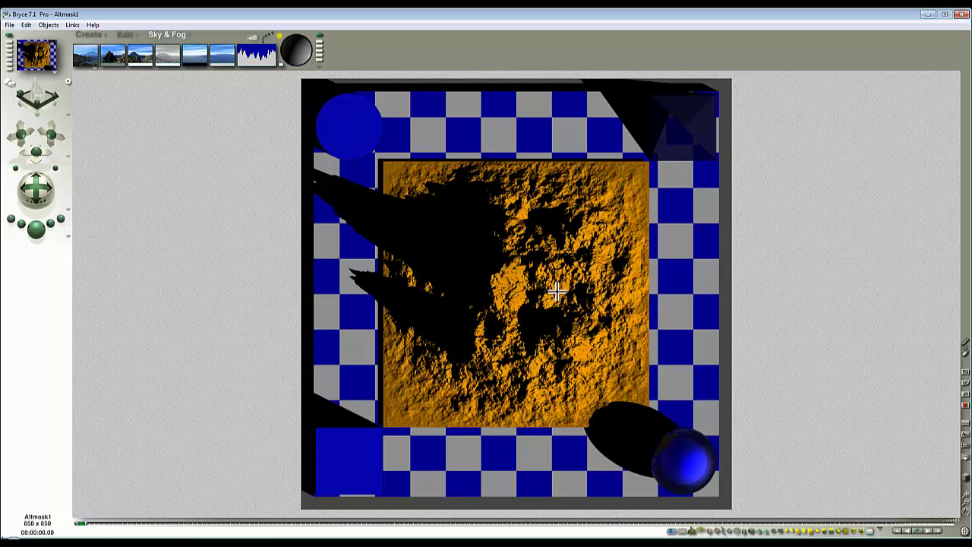
pyautogui.click(10, 25)
pyautogui.click(54, 111)
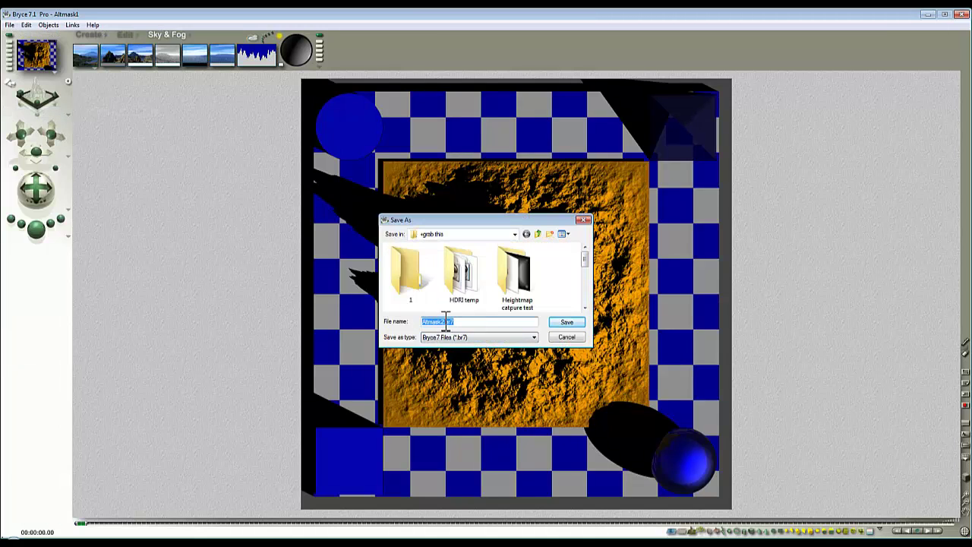
pyautogui.write('Test')
pyautogui.press('BackSpace')
pyautogui.press('BackSpace')
pyautogui.write('xtures')
pyautogui.press('Return')
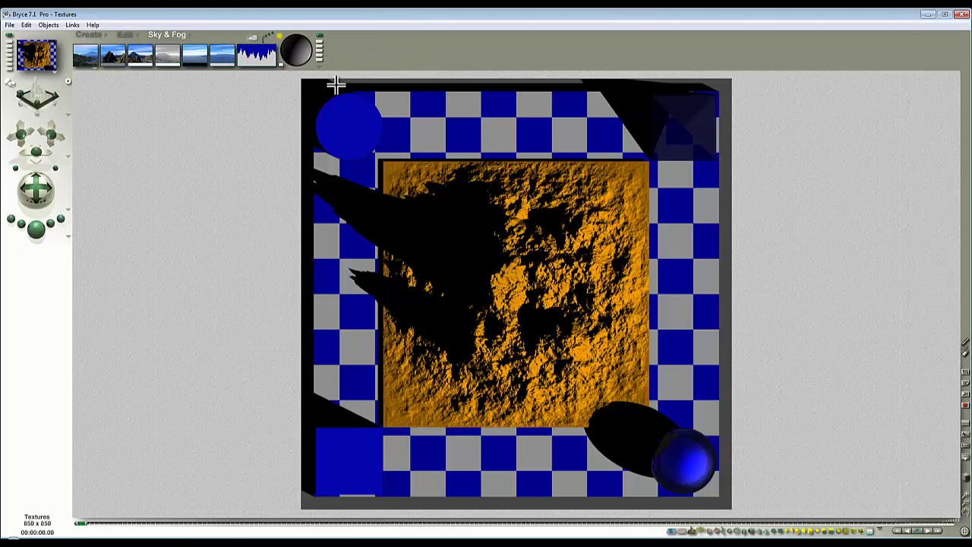
# Review the document setup's resolution, aspect ratio and render resolution options
pyautogui.click(10, 24)
pyautogui.click(34, 47)
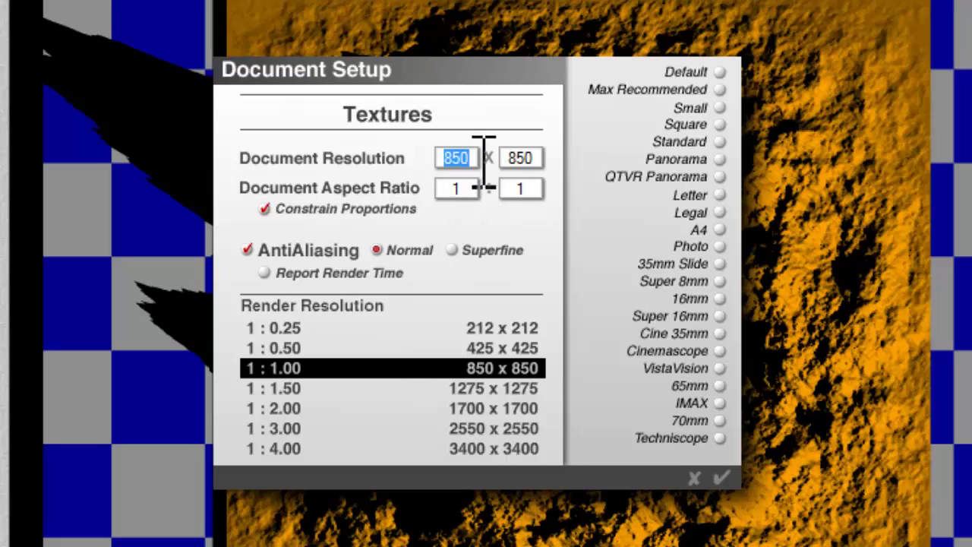
pyautogui.click(721, 479)
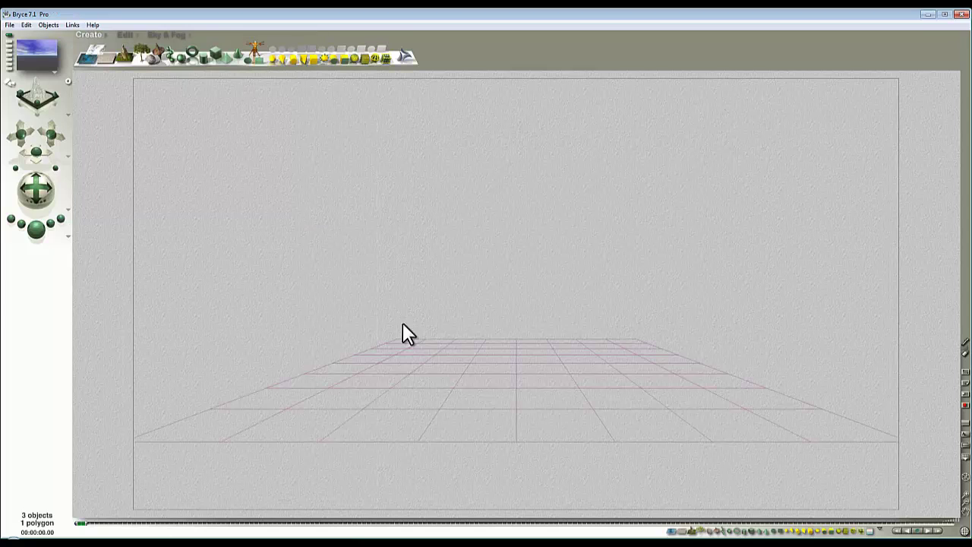
# Create a terrain in the new scene and load Altmask1.bmp as its elevation picture in the terrain editor
pyautogui.click(124, 57)
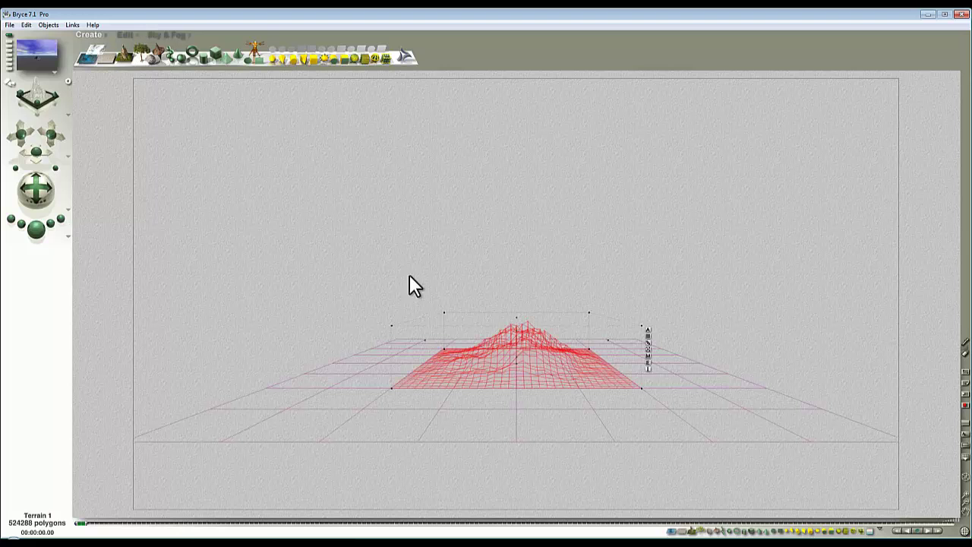
pyautogui.click(647, 362)
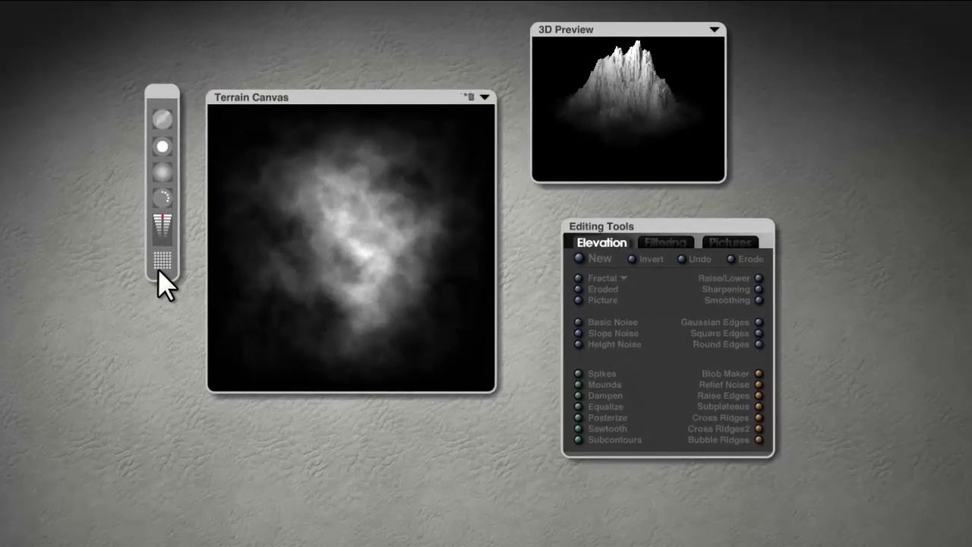
pyautogui.click(152, 269)
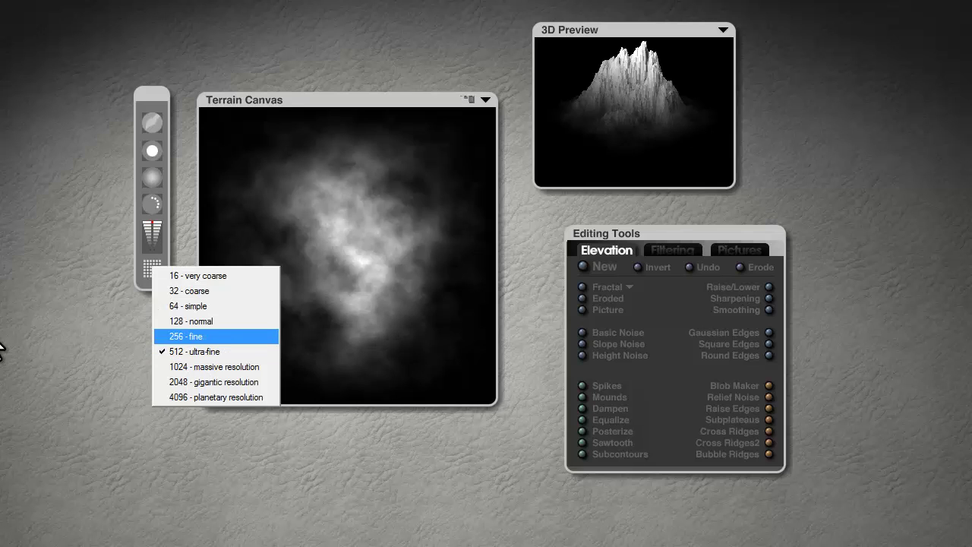
pyautogui.click(182, 335)
pyautogui.click(582, 311)
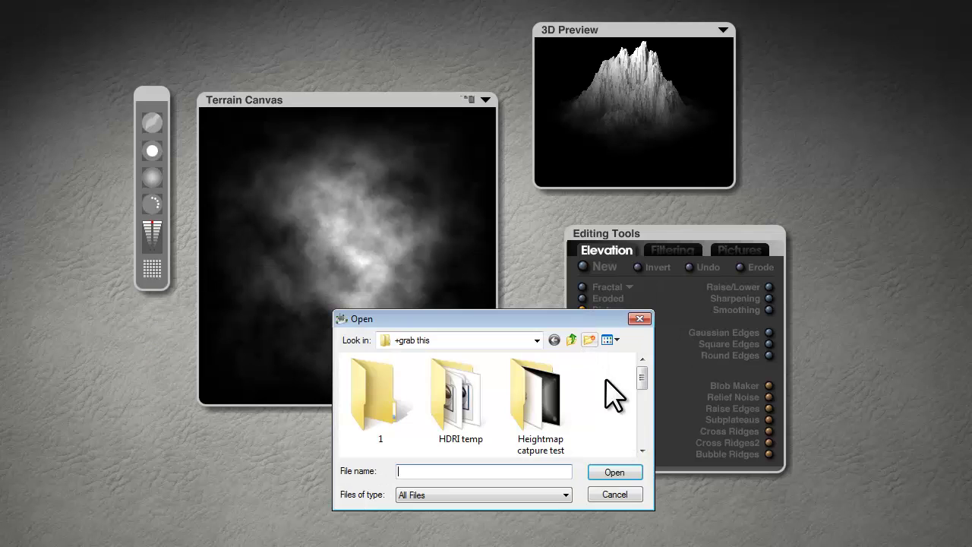
pyautogui.moveTo(642, 384); pyautogui.dragTo(645, 412)
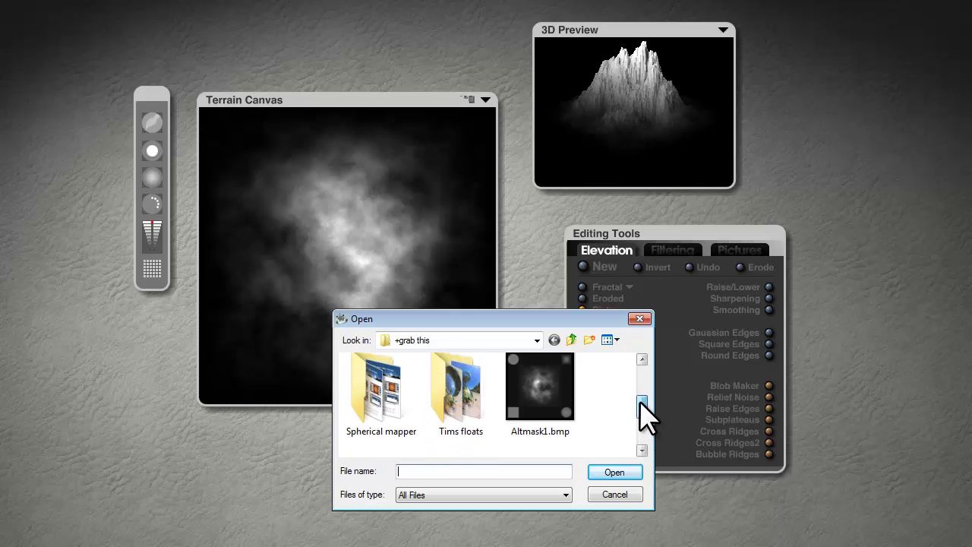
pyautogui.click(570, 425)
pyautogui.click(615, 471)
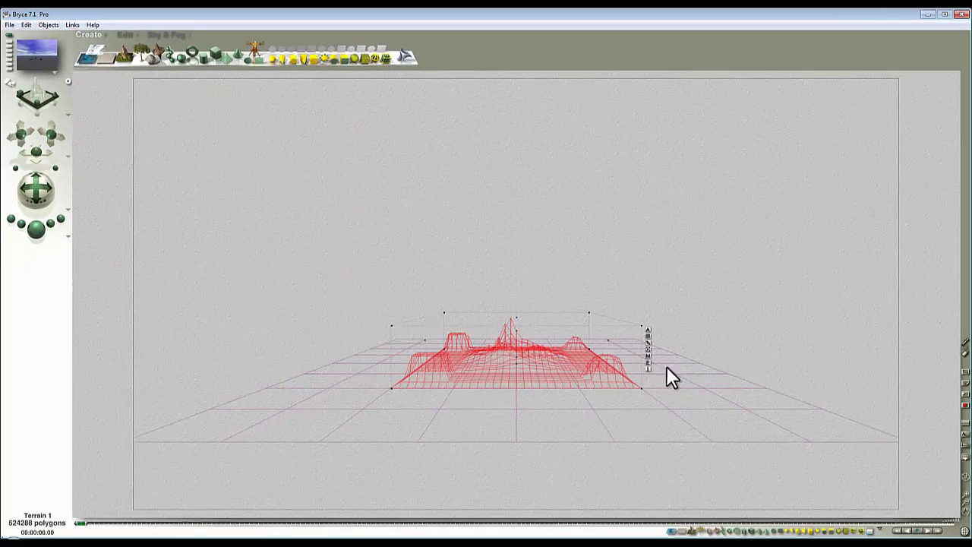
# In the terrain's material, drive the diffuse and ambient colours with texture A and set ambience to 100
pyautogui.click(648, 356)
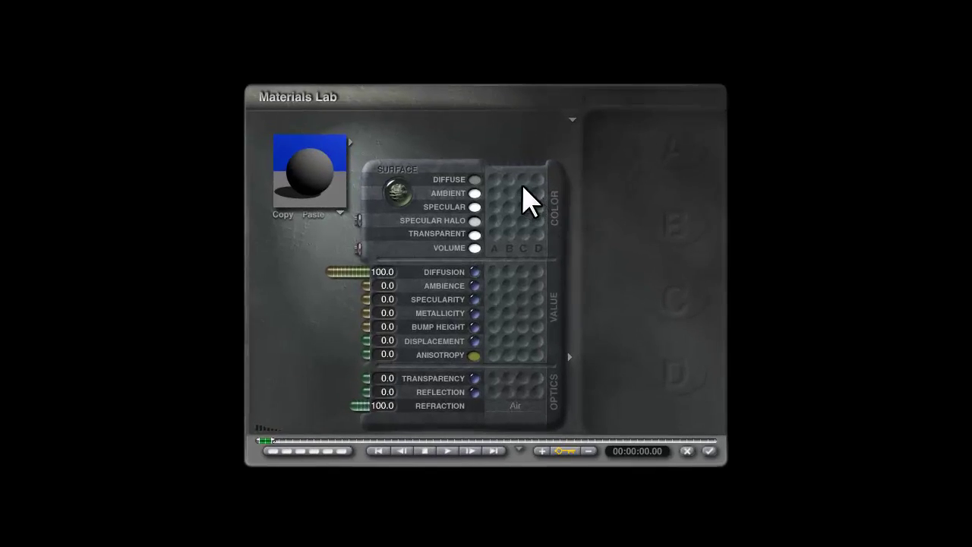
pyautogui.click(493, 272)
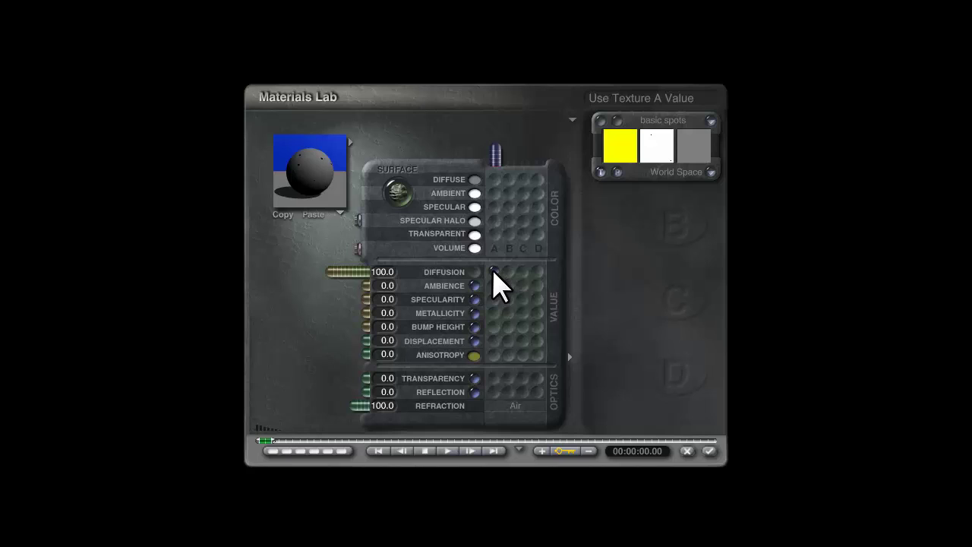
pyautogui.click(472, 270)
pyautogui.click(493, 192)
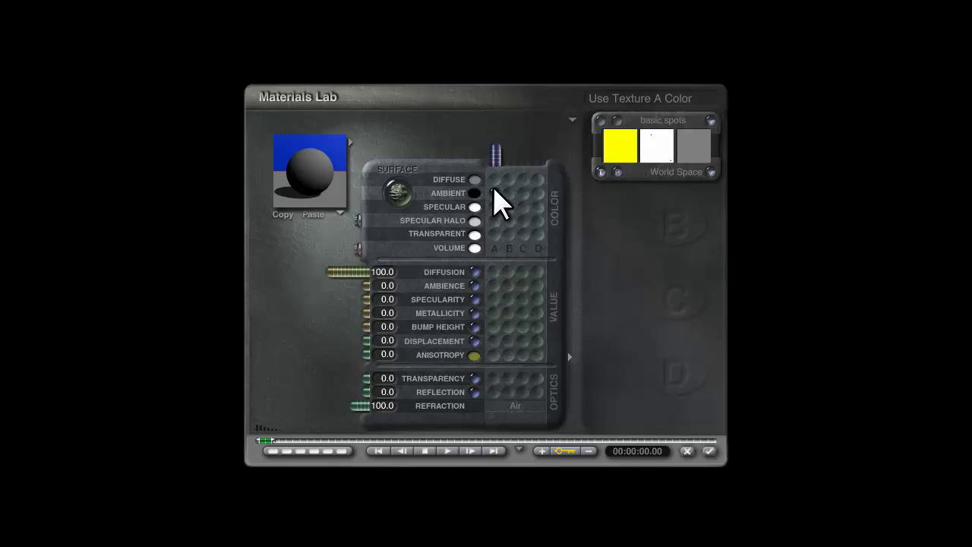
pyautogui.click(495, 179)
pyautogui.moveTo(367, 286); pyautogui.dragTo(271, 304)
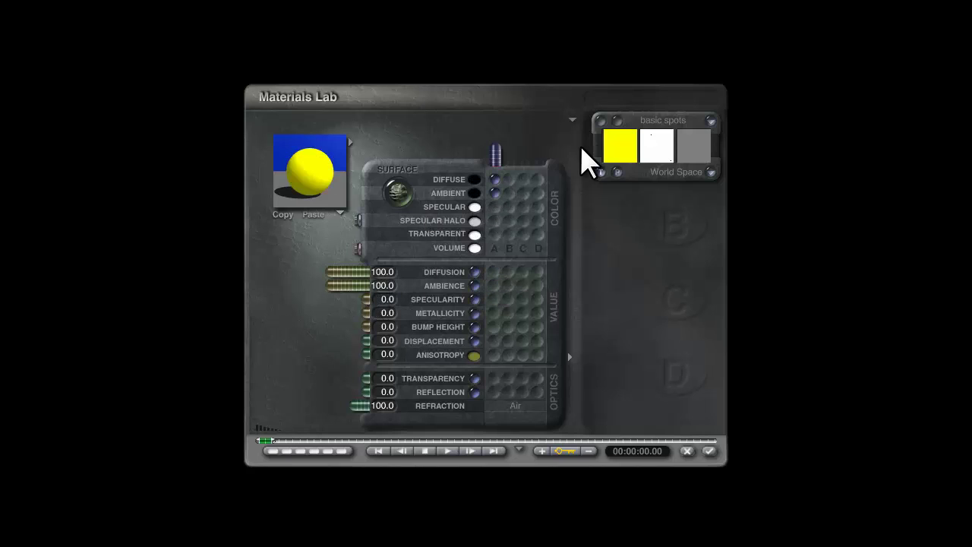
# Replace the basic spots texture with the saved Textures picture and apply the material to the terrain
pyautogui.click(617, 172)
pyautogui.click(618, 141)
pyautogui.click(354, 306)
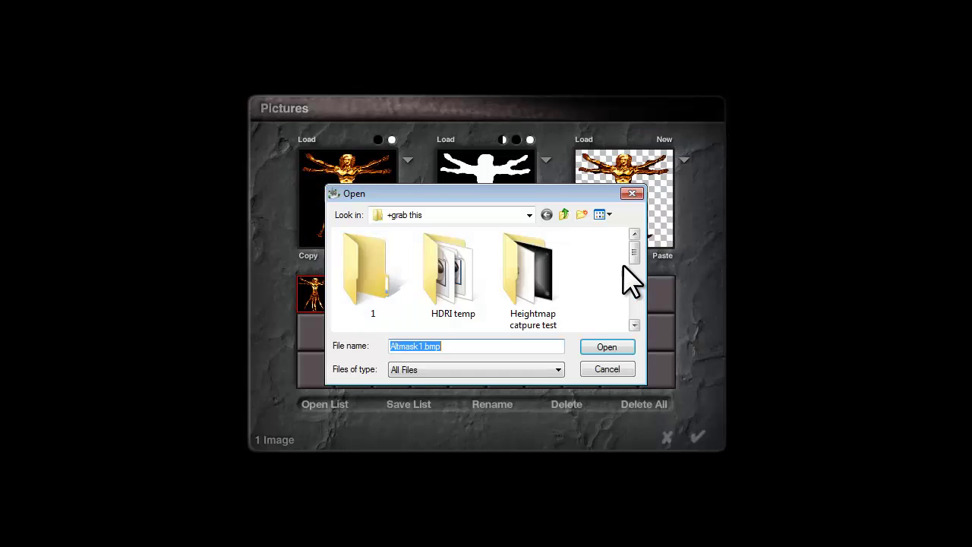
pyautogui.scroll(-5, 634, 285)
pyautogui.click(451, 270)
pyautogui.click(606, 347)
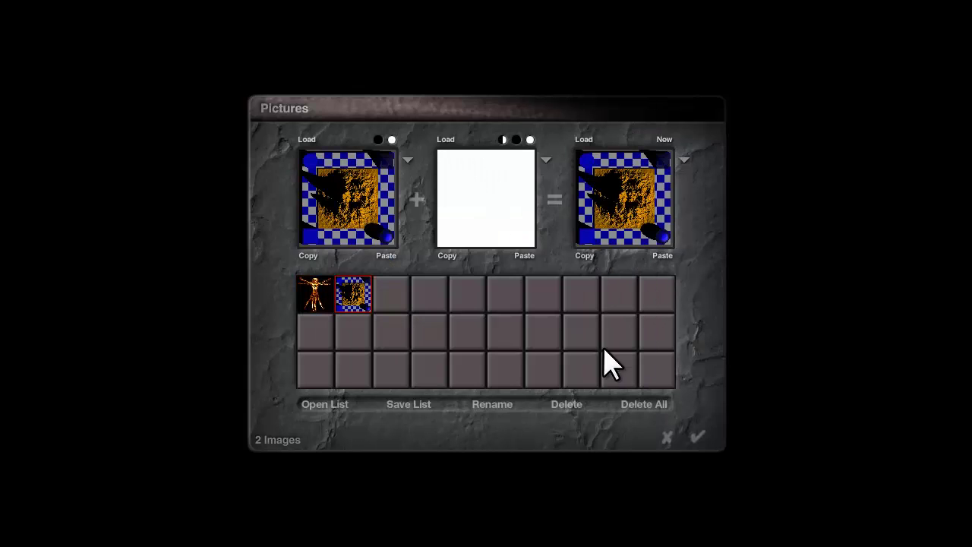
pyautogui.click(698, 438)
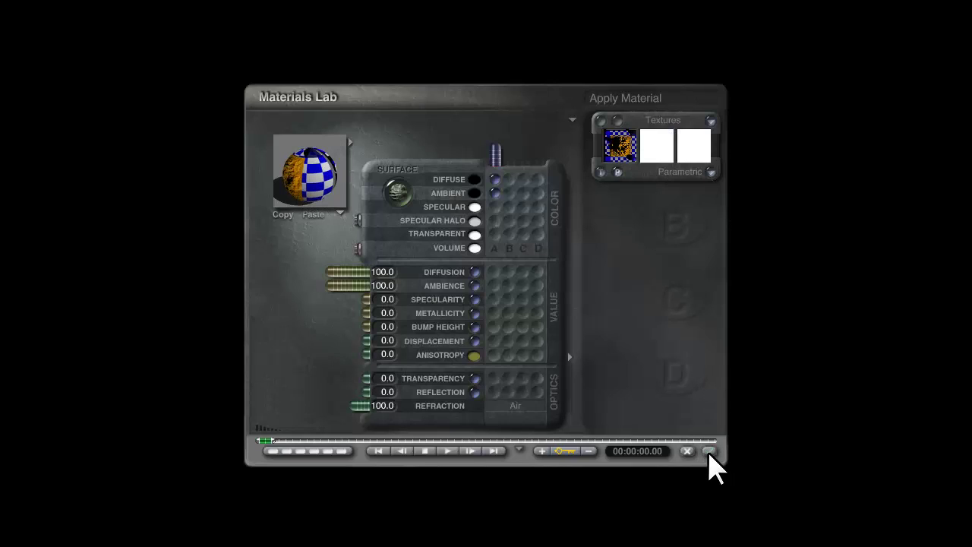
pyautogui.click(710, 453)
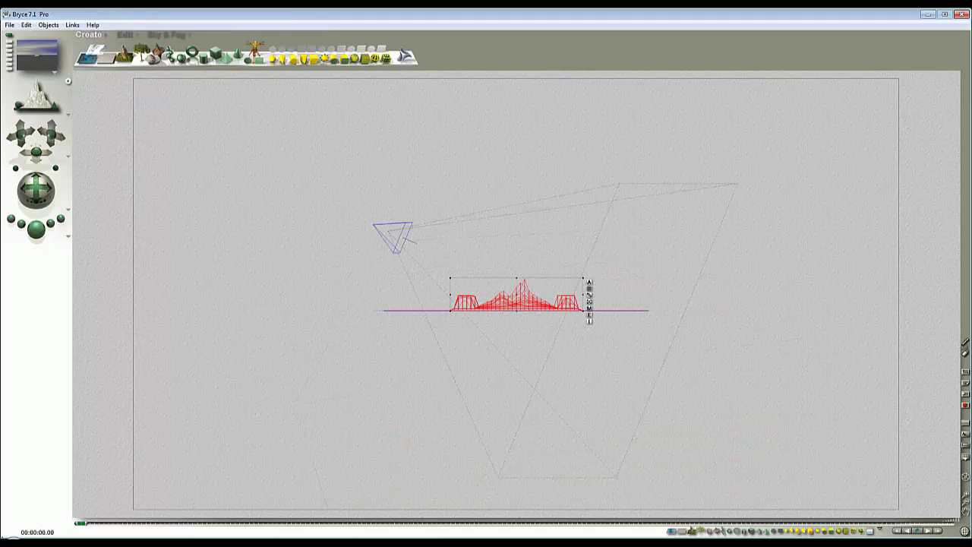
# Set the selected terrain's wireframe display resolution to 128 and stretch the terrain upward to nearly twice its height
pyautogui.click(965, 500)
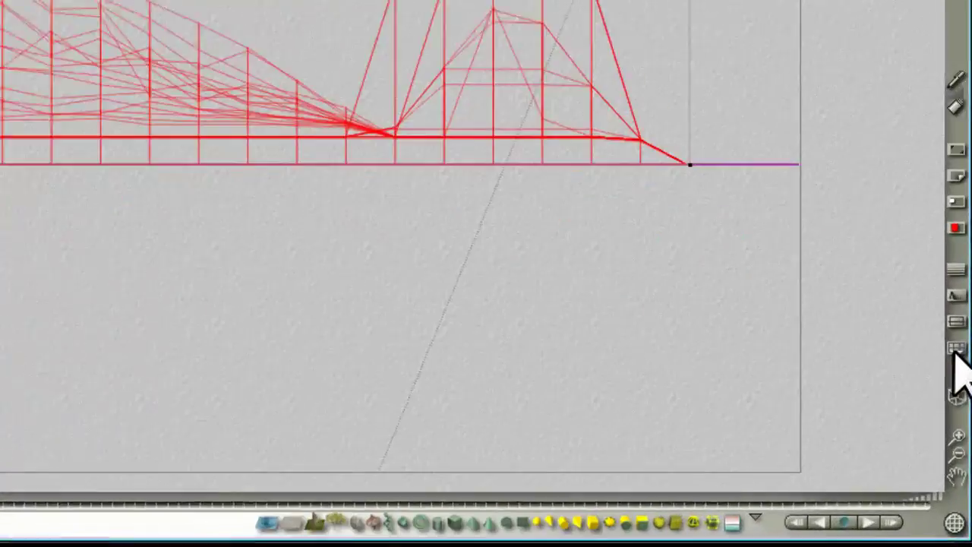
pyautogui.click(964, 456)
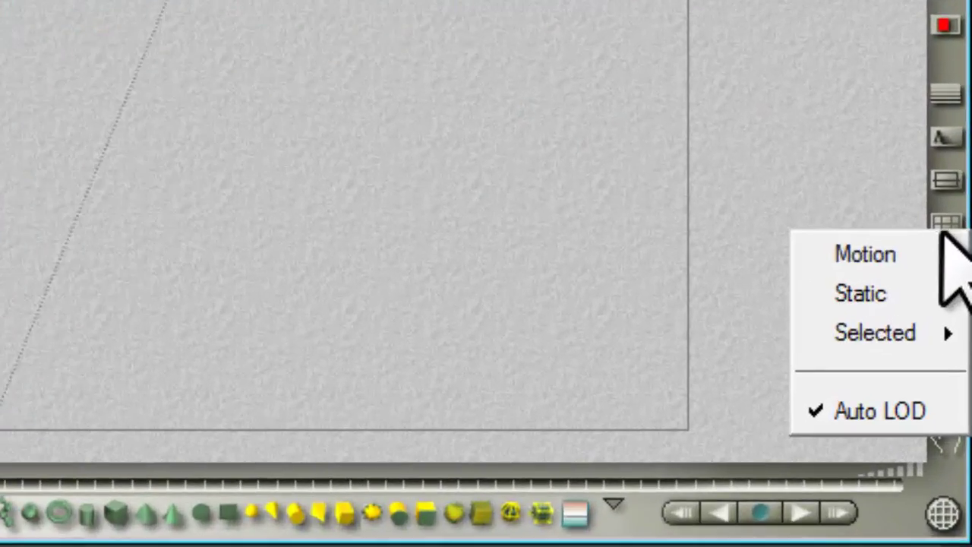
pyautogui.moveTo(900, 331)
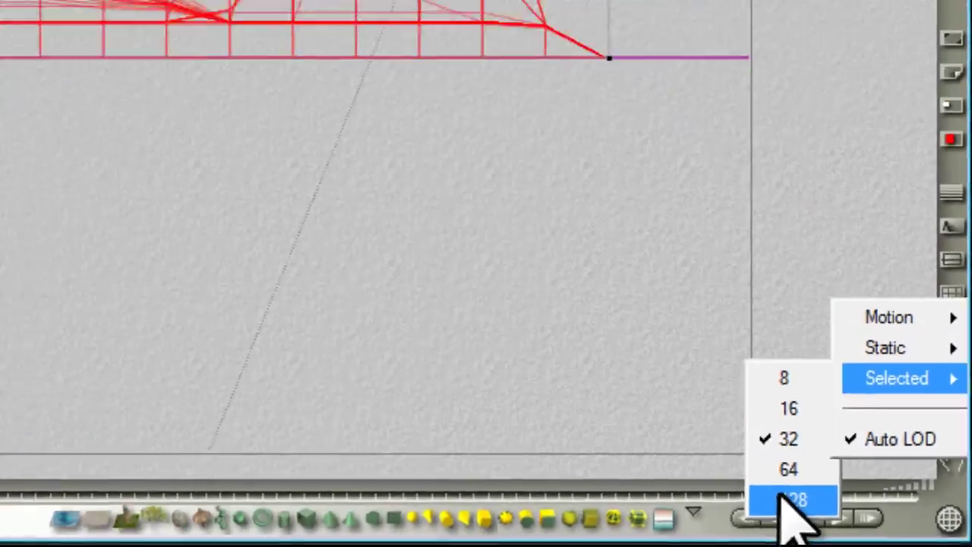
pyautogui.click(743, 490)
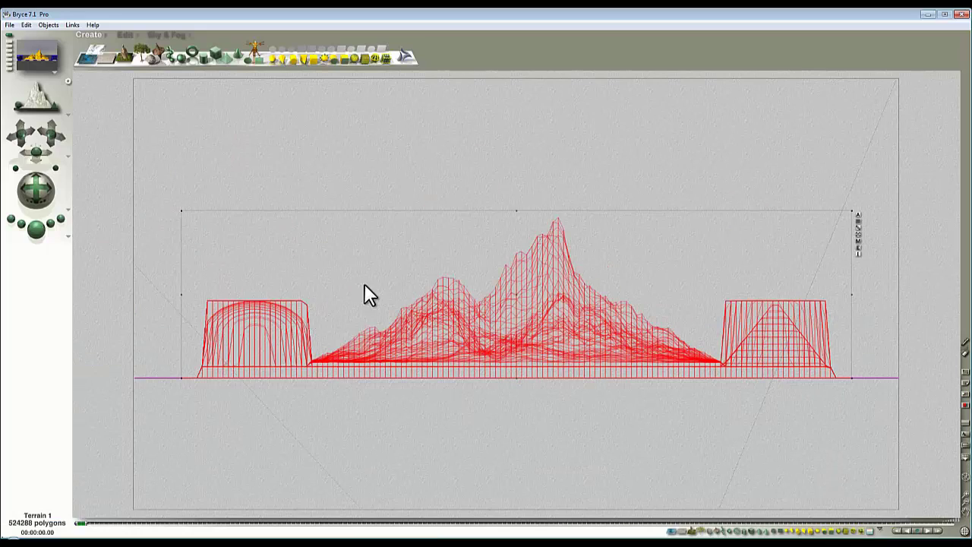
pyautogui.moveTo(516, 210); pyautogui.dragTo(532, 183)
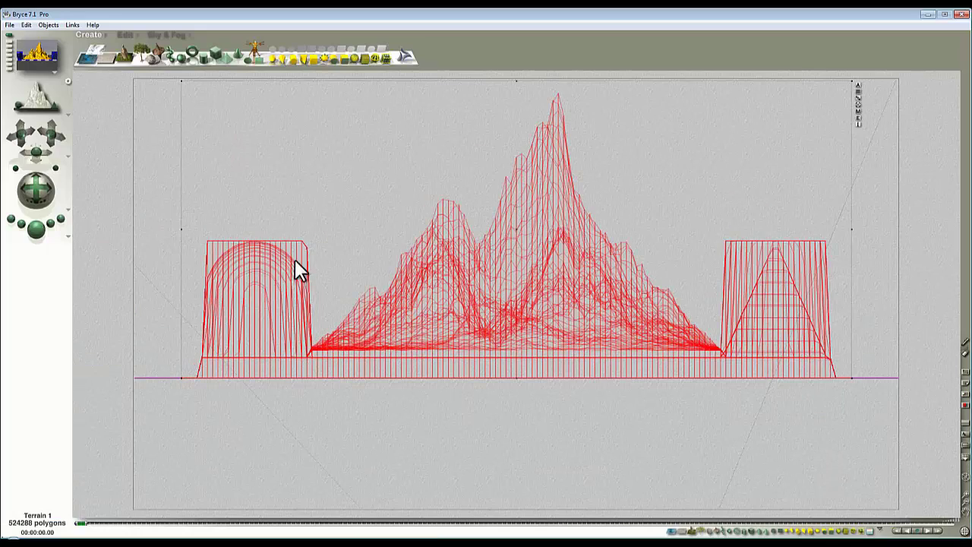
# Create a sphere, shrink it and place it over the terrain's domed shape as a proportion reference
pyautogui.click(181, 57)
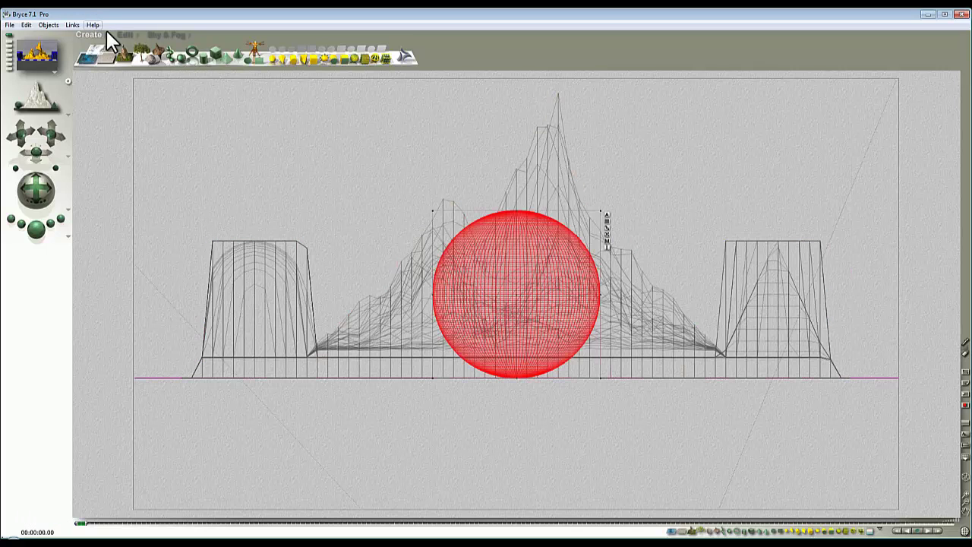
pyautogui.click(125, 34)
pyautogui.moveTo(120, 55); pyautogui.dragTo(107, 55)
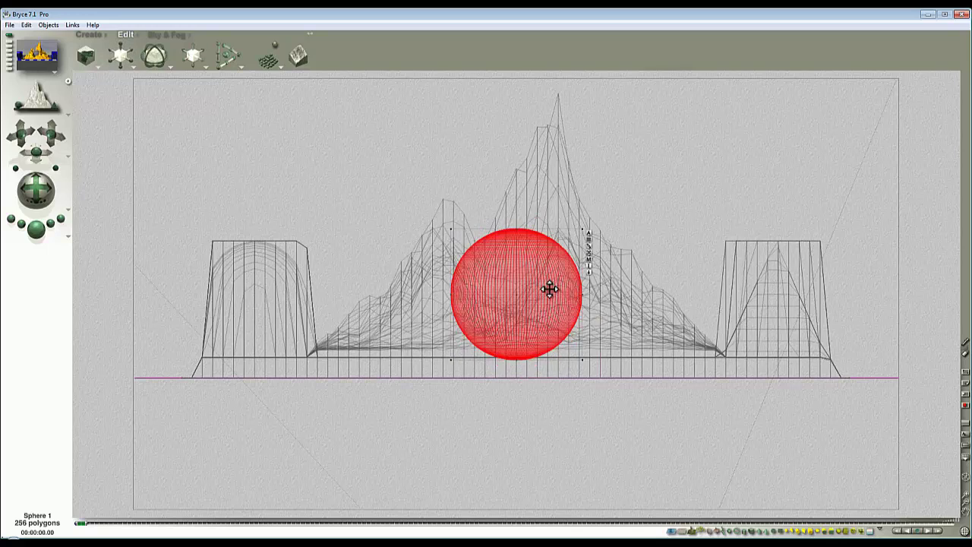
pyautogui.moveTo(549, 289); pyautogui.dragTo(308, 304)
pyautogui.moveTo(120, 42); pyautogui.dragTo(106, 42)
pyautogui.moveTo(303, 251); pyautogui.dragTo(285, 304)
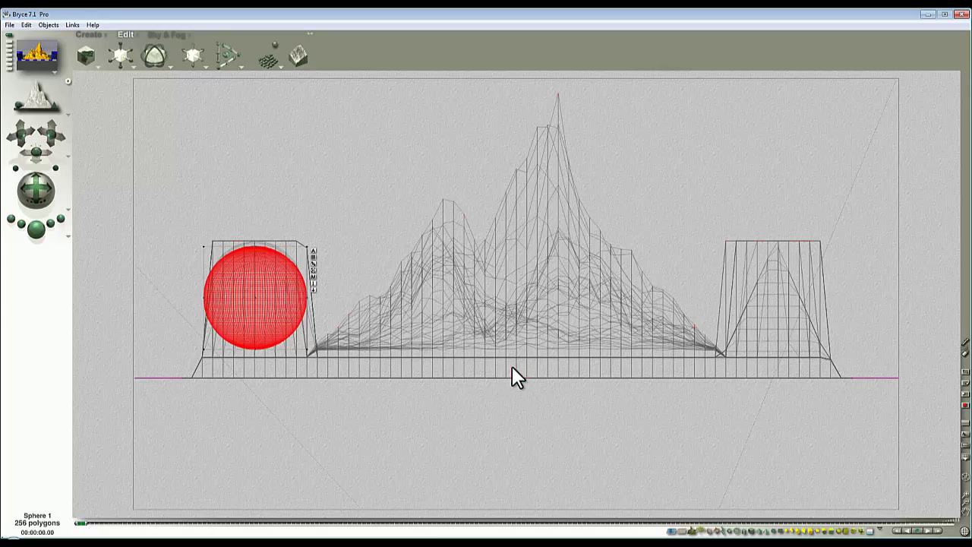
# Enlarge the terrain uniformly and reposition it so its domed shape fits around the reference sphere
pyautogui.click(469, 339)
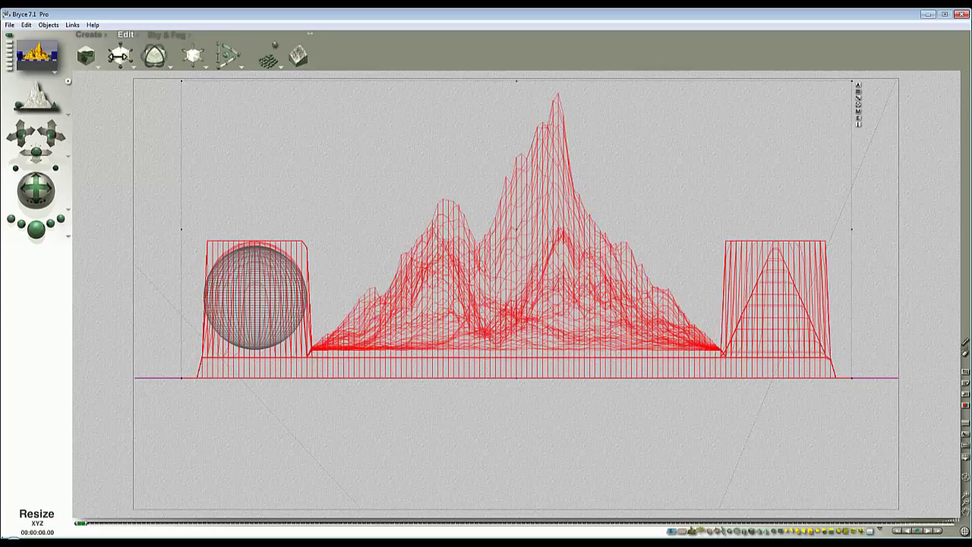
pyautogui.moveTo(120, 55); pyautogui.dragTo(129, 54)
pyautogui.moveTo(558, 334); pyautogui.dragTo(585, 346)
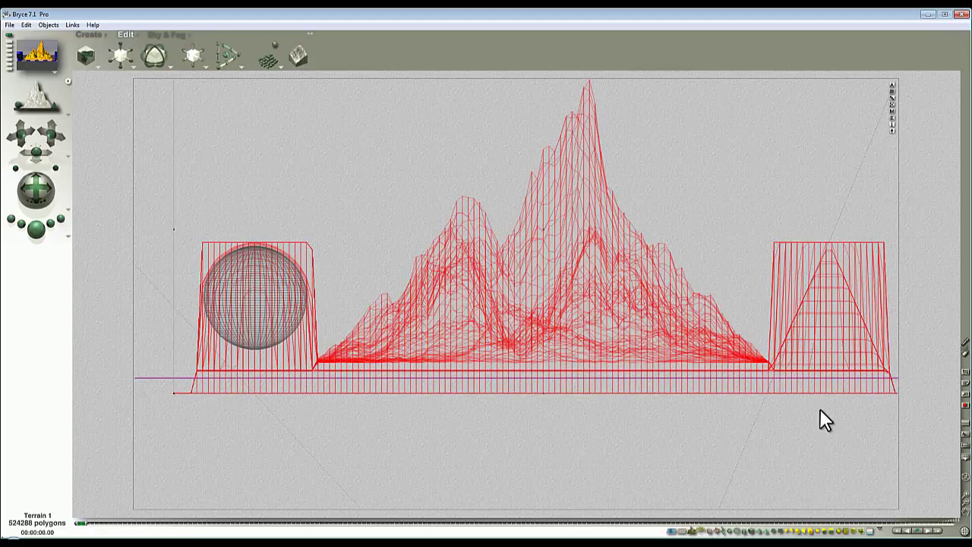
# From the top view, delete the reference sphere and select the ground plane
pyautogui.hotkey('ctrl', '3')
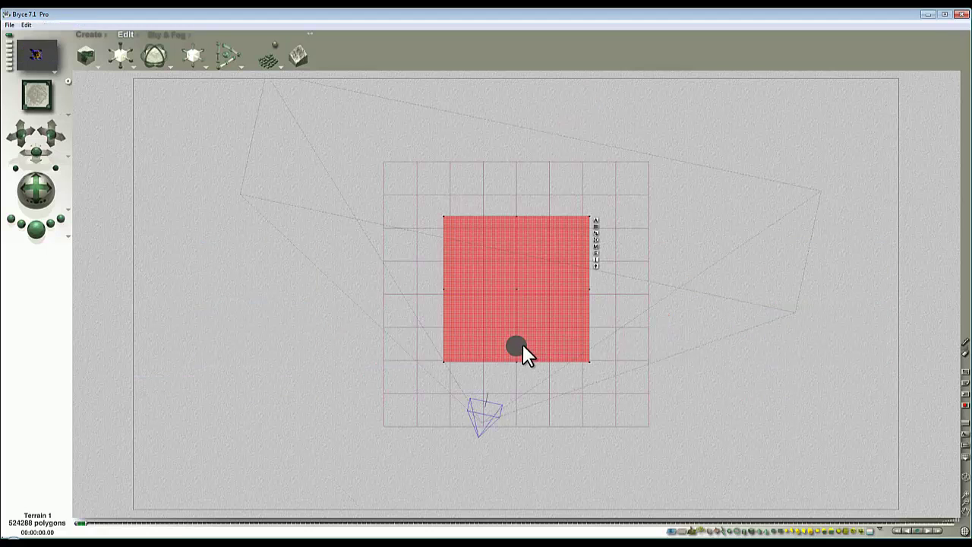
pyautogui.keyDown('ctrl'); pyautogui.click(523, 344); pyautogui.keyUp('ctrl')
pyautogui.click(544, 354)
pyautogui.click(608, 412)
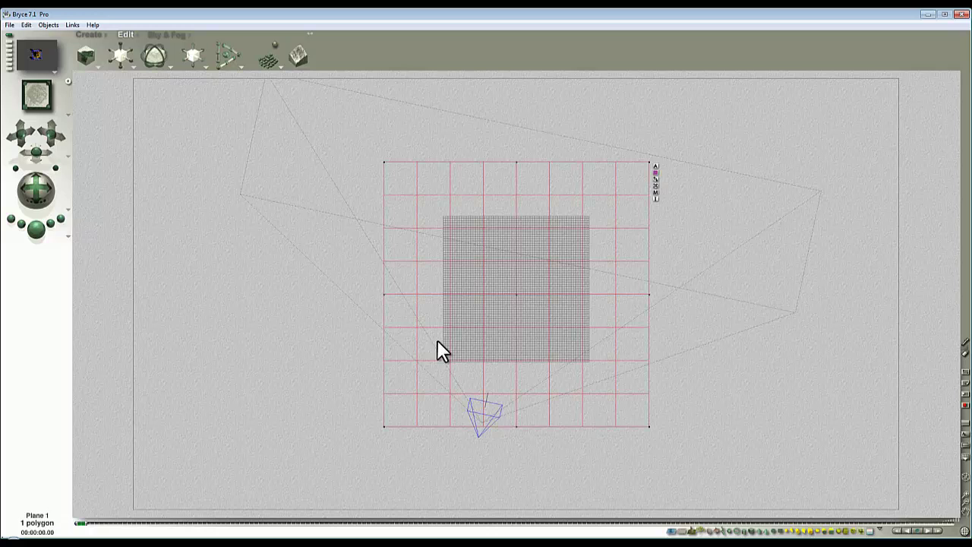
# Return to the camera view and render the rebuilt terrain scene
pyautogui.hotkey('ctrl', '1')
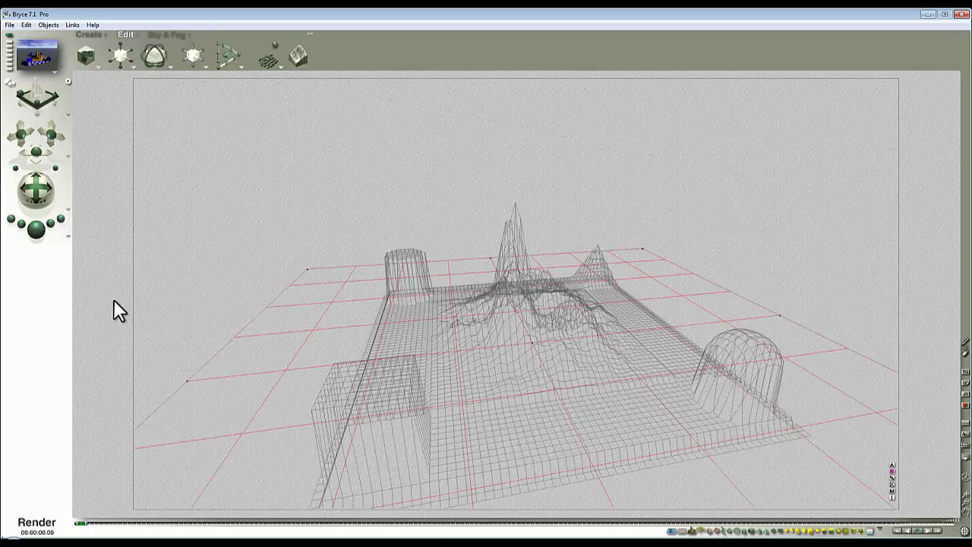
pyautogui.hotkey('ctrl', 'r')
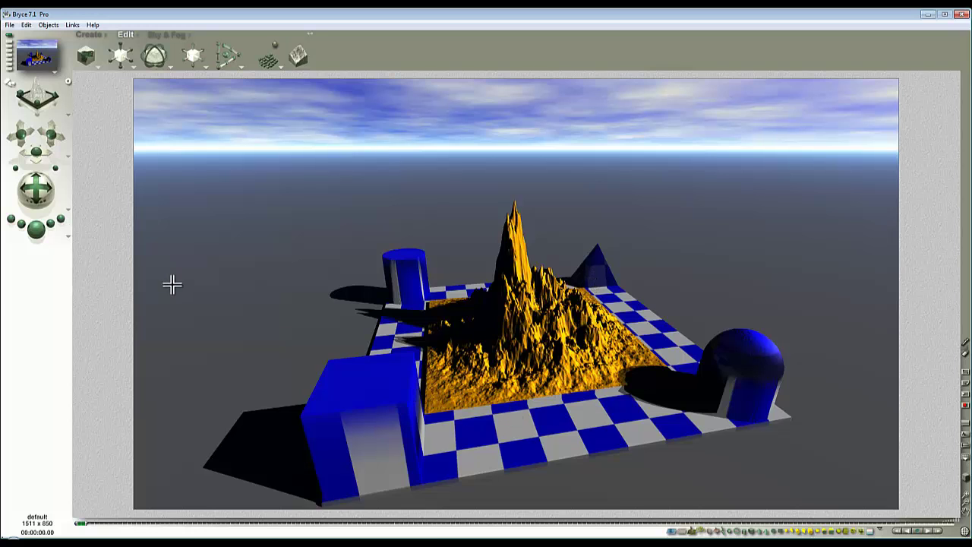
pyautogui.click(213, 122)
# Switch to the Start_heightmap_capture1 scene to examine the original objects, and close the Heigtmapper4.bmp and test3_NRM.bmp images
pyautogui.moveTo(111, 544)
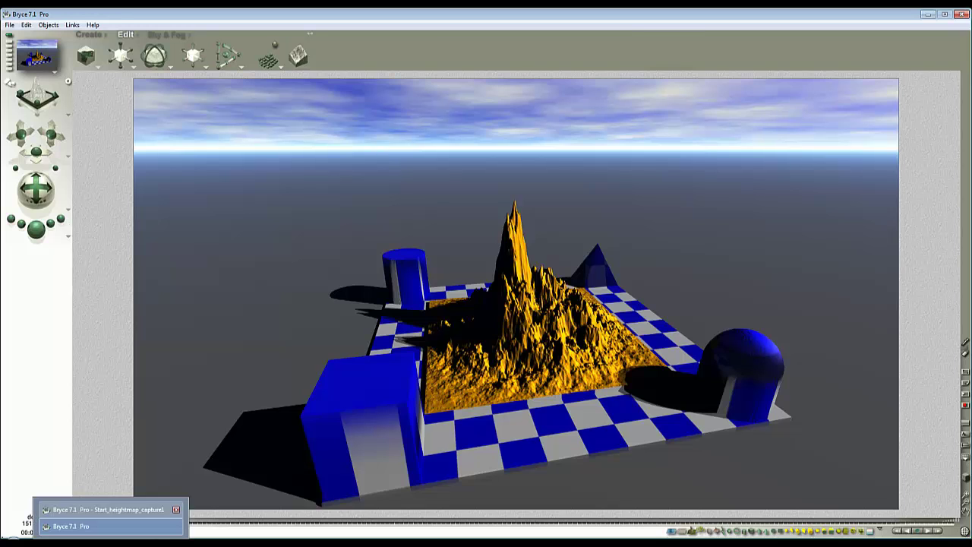
pyautogui.click(109, 510)
pyautogui.press('3')
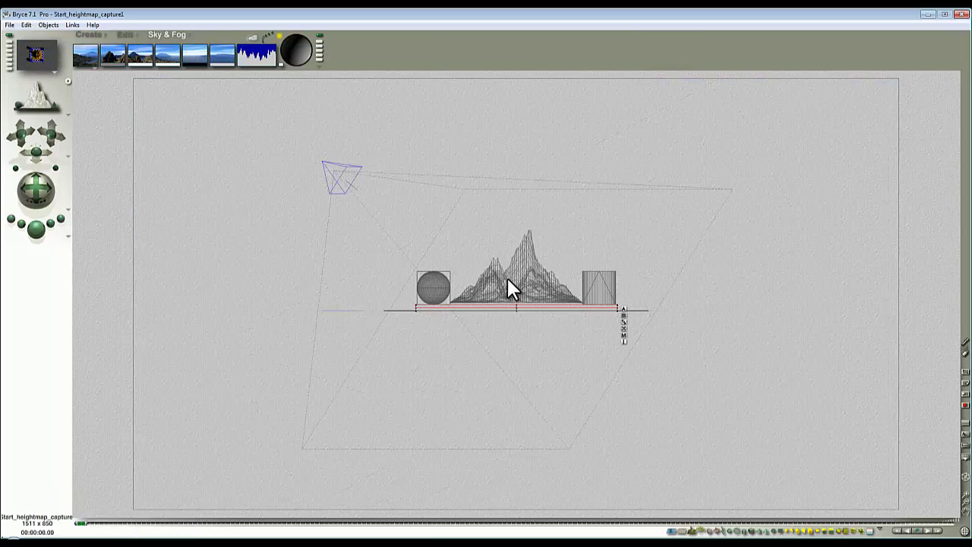
pyautogui.press('6')
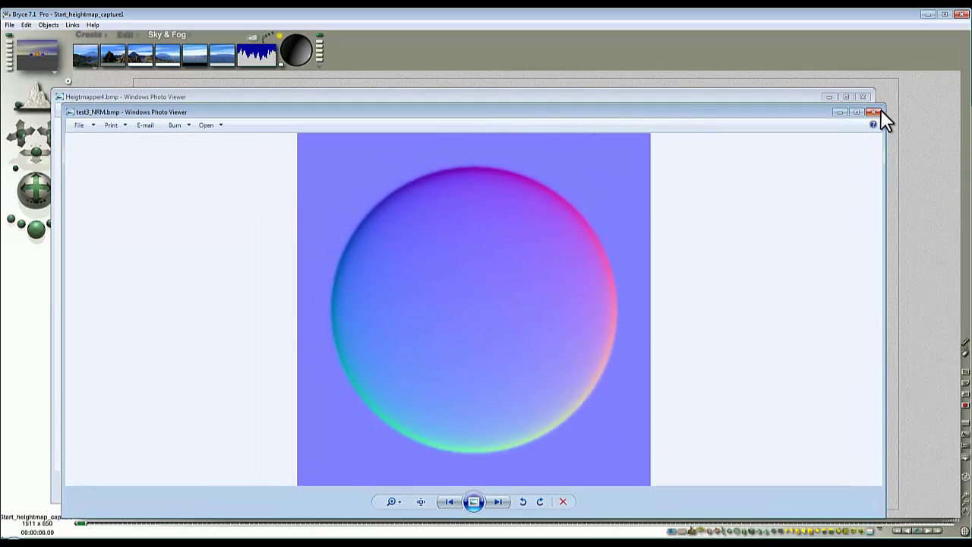
pyautogui.click(873, 112)
pyautogui.click(864, 98)
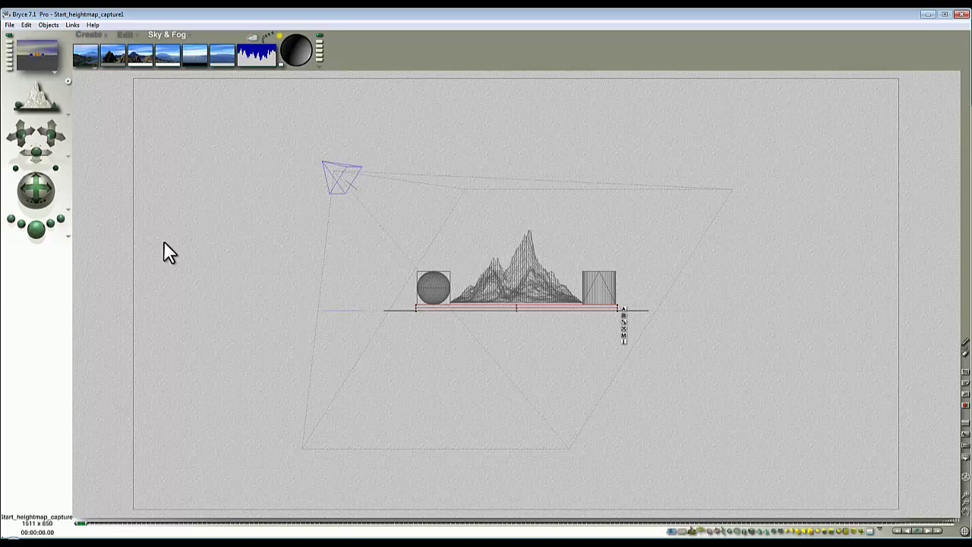
pyautogui.press('2')
pyautogui.hotkey('ctrl', 'r')
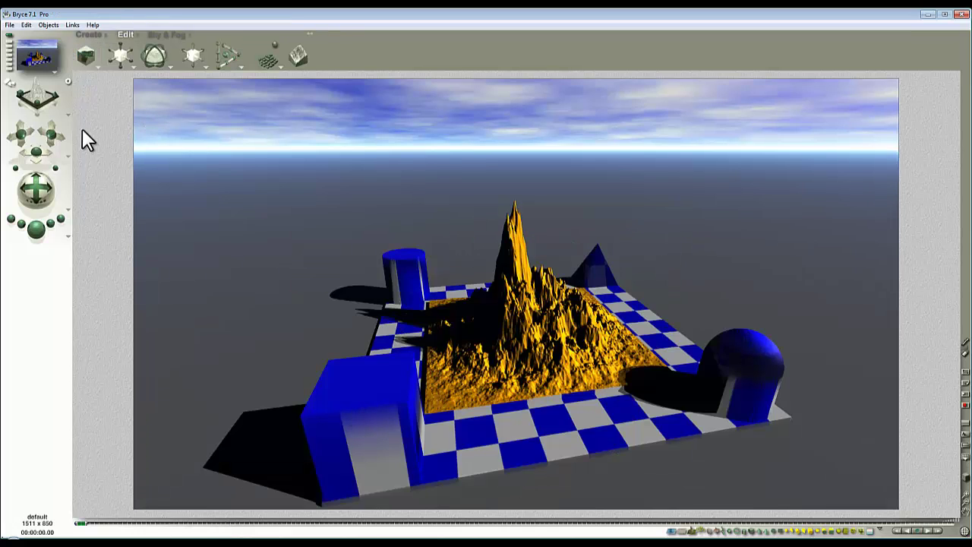
# Orbit the camera around the rebuilt terrain to face its domed corner, and render it with a region re-render over the dome
pyautogui.moveTo(43, 154); pyautogui.dragTo(60, 165)
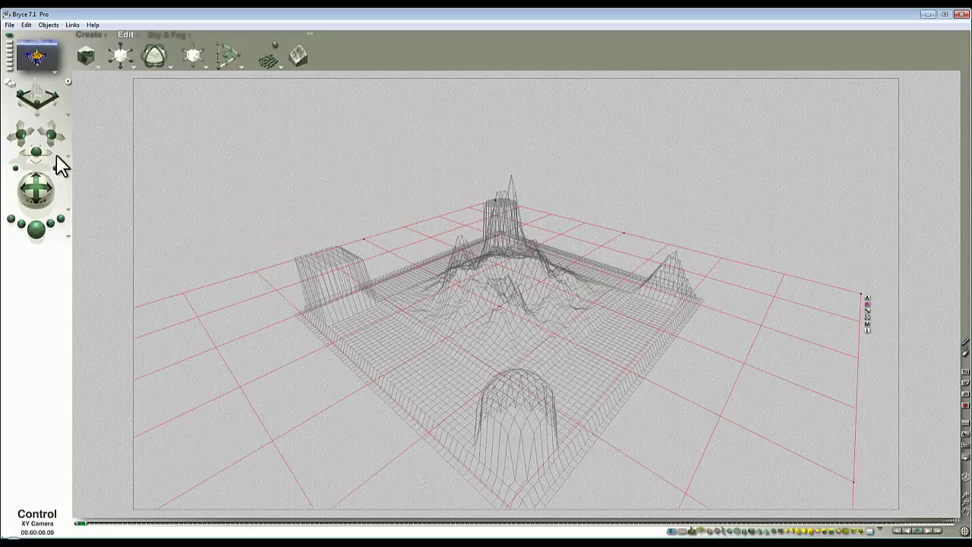
pyautogui.click(605, 190)
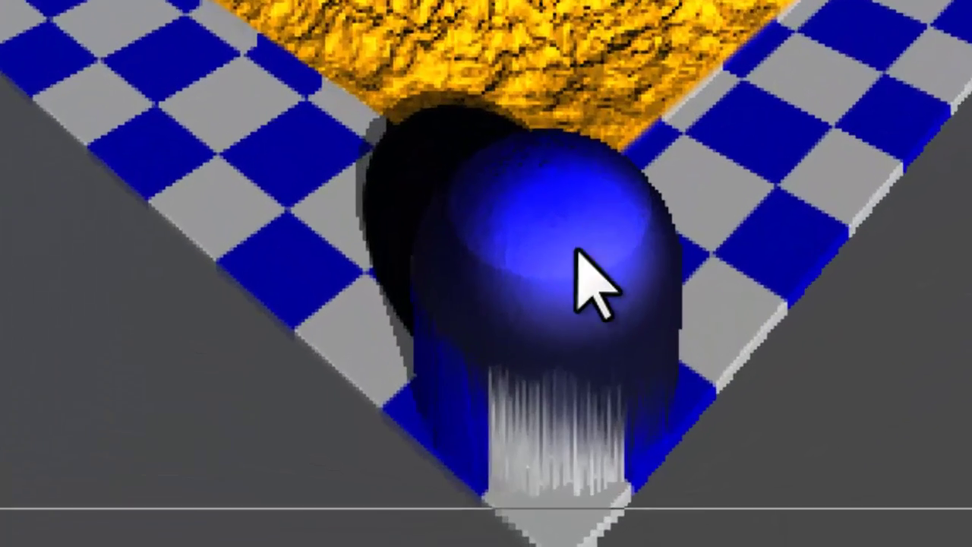
pyautogui.moveTo(746, 362); pyautogui.dragTo(711, 322)
pyautogui.moveTo(465, 64); pyautogui.dragTo(469, 61)
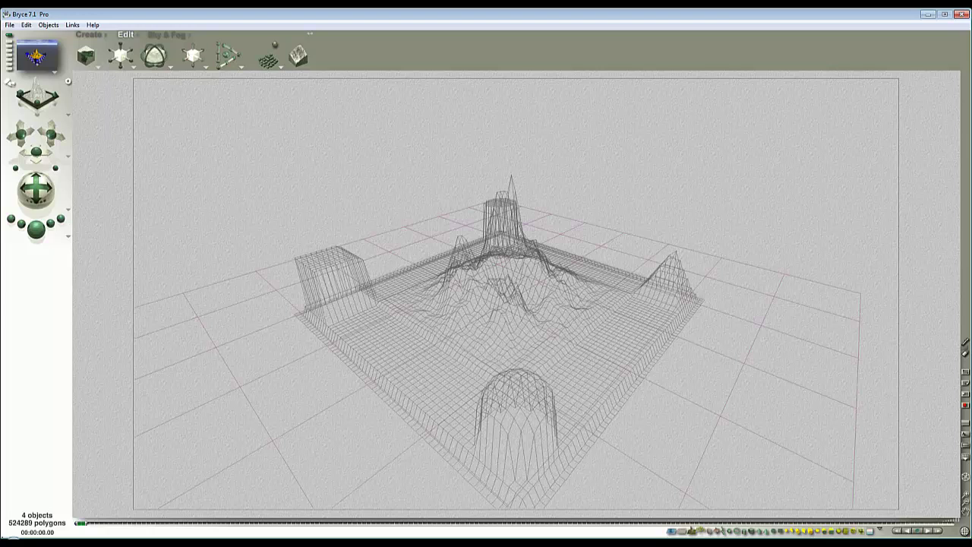
# Examine the Altmask1.bmp altitude mask and the Textures.bmp colour render in Windows Photo Viewer, closing each image
pyautogui.hotkey('alt', 'Tab')
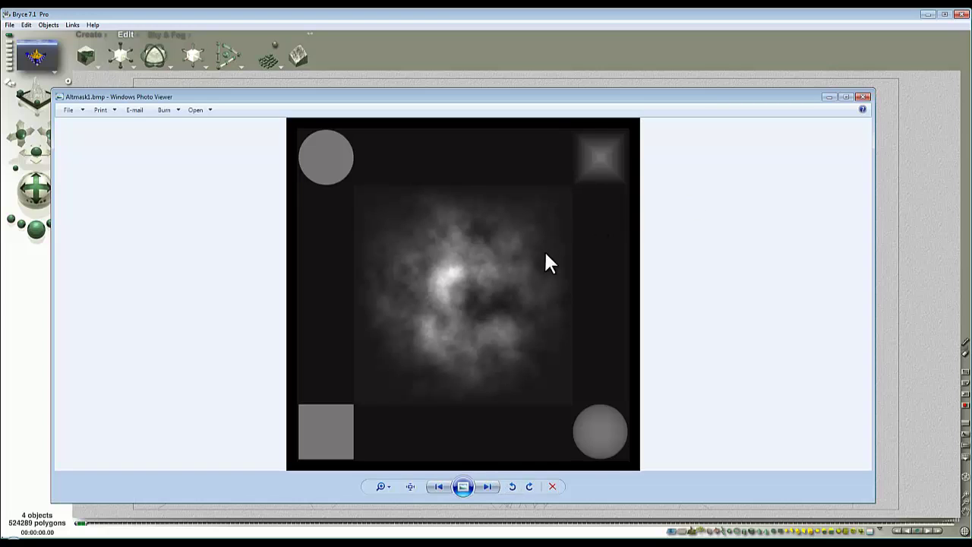
pyautogui.click(863, 98)
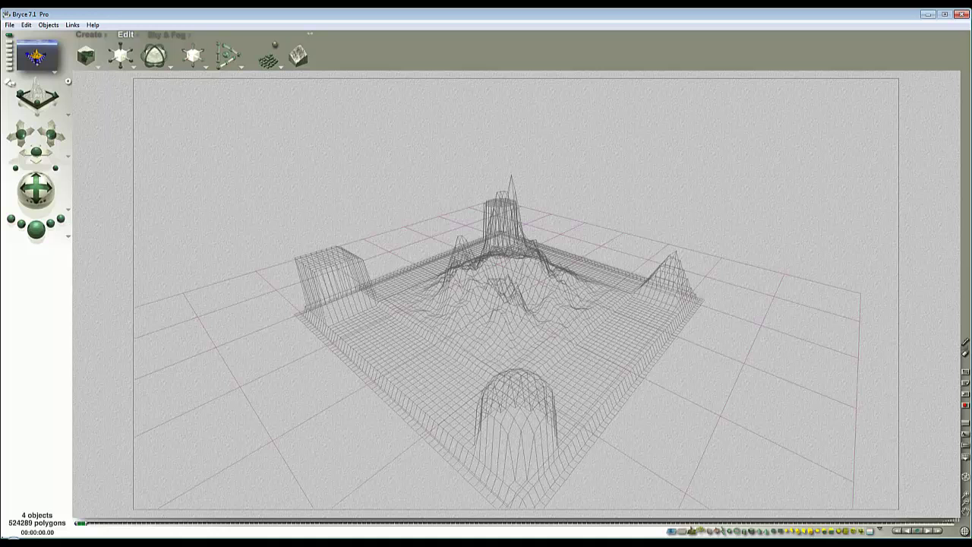
pyautogui.hotkey('alt', 'Tab')
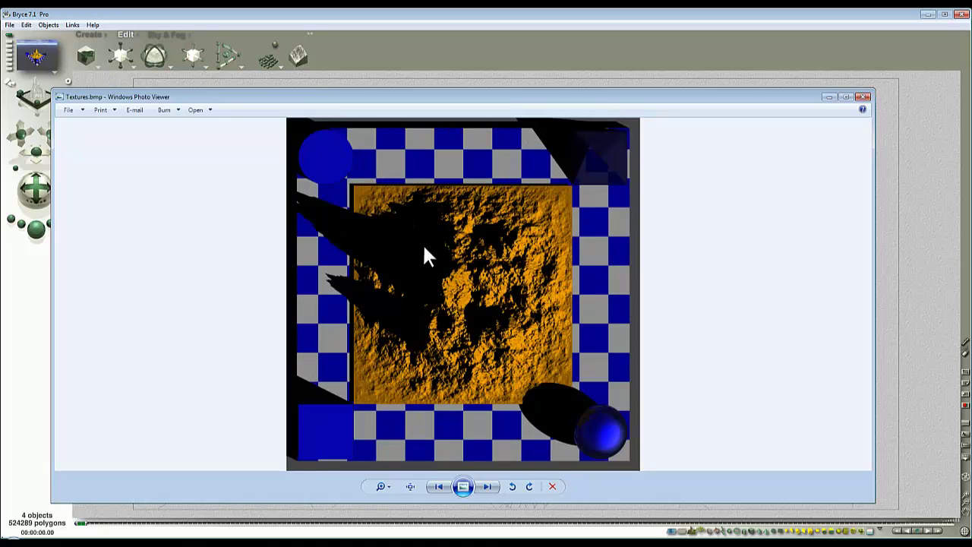
pyautogui.click(863, 98)
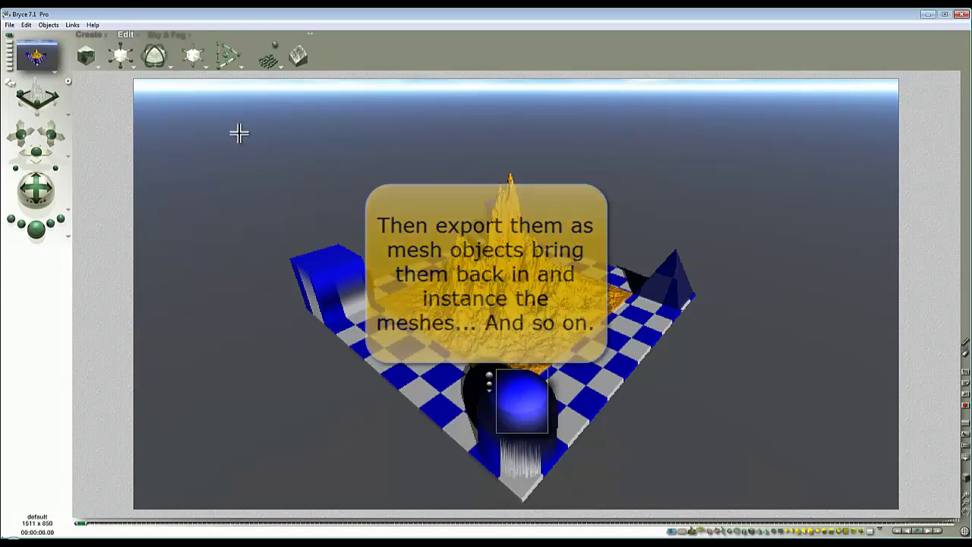
# Review the Sun & Moon settings in the Sky Lab and leave it without changes
pyautogui.click(163, 34)
pyautogui.click(256, 48)
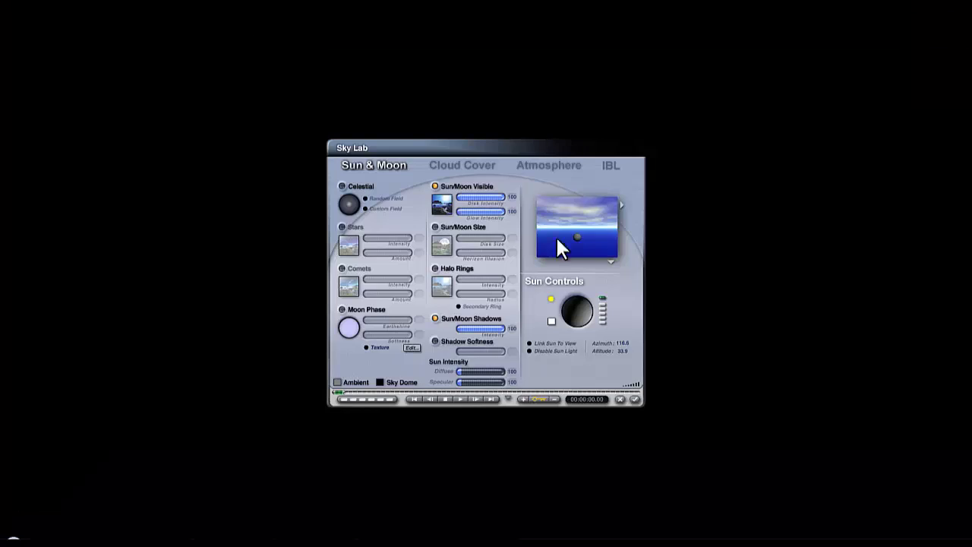
pyautogui.click(618, 398)
# Open the terrain in the Terrain Editor and examine the file types offered for exporting it, leaving without saving
pyautogui.click(760, 206)
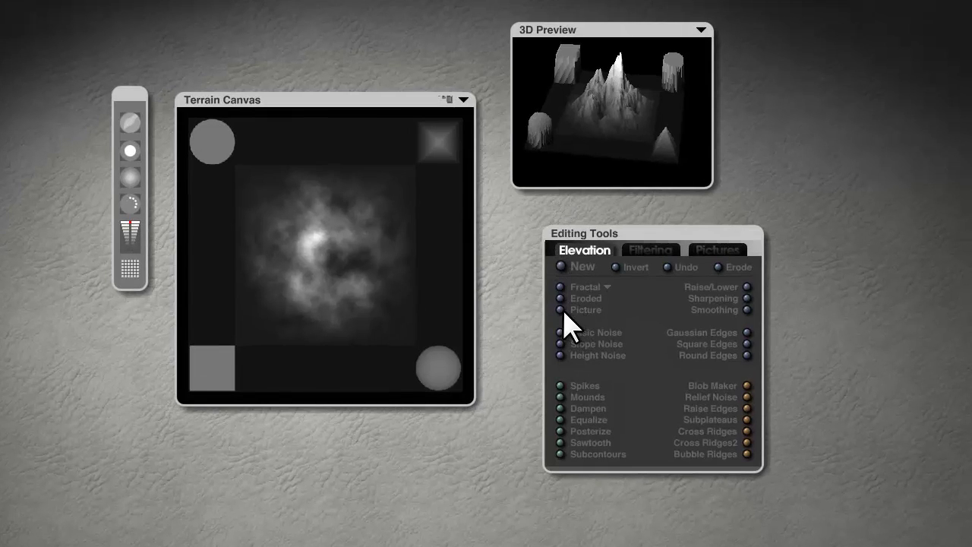
pyautogui.click(447, 100)
pyautogui.click(462, 100)
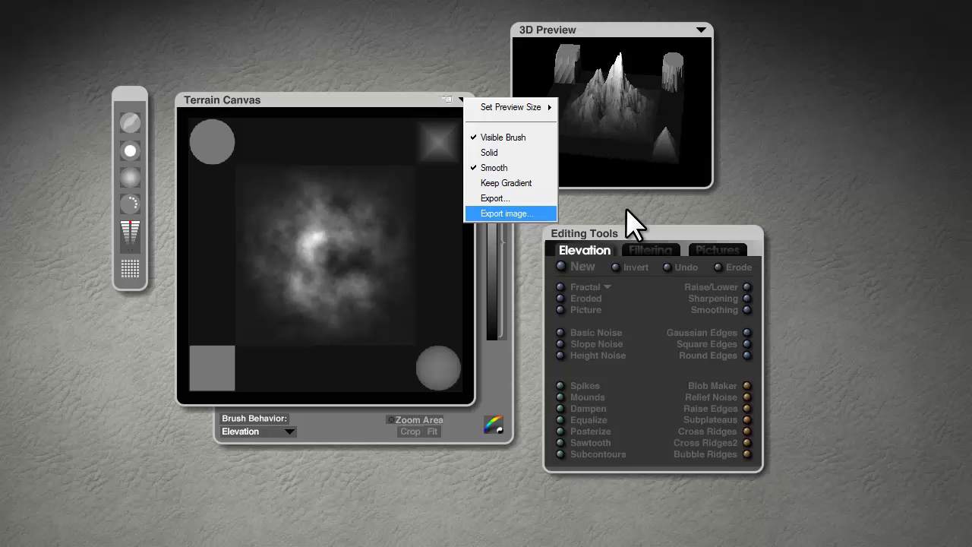
pyautogui.click(500, 202)
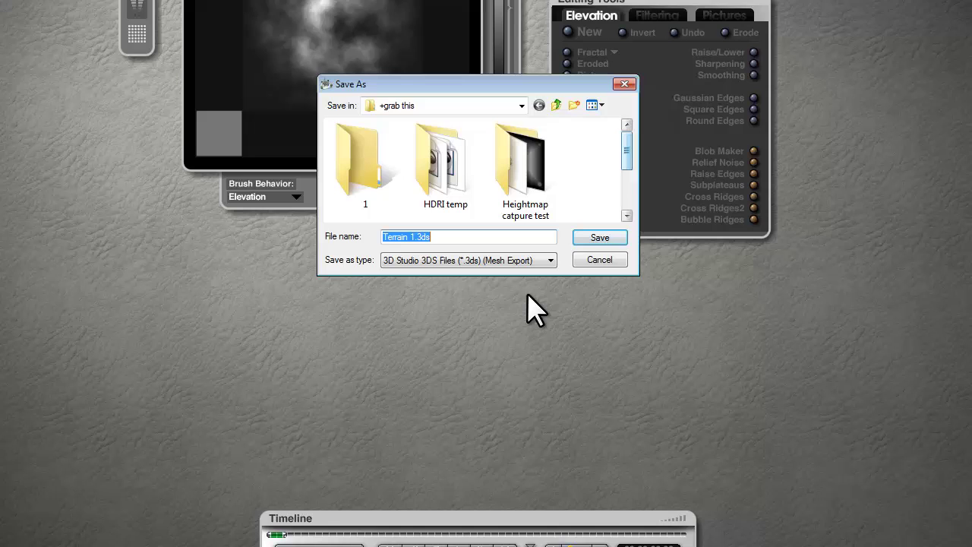
pyautogui.click(525, 494)
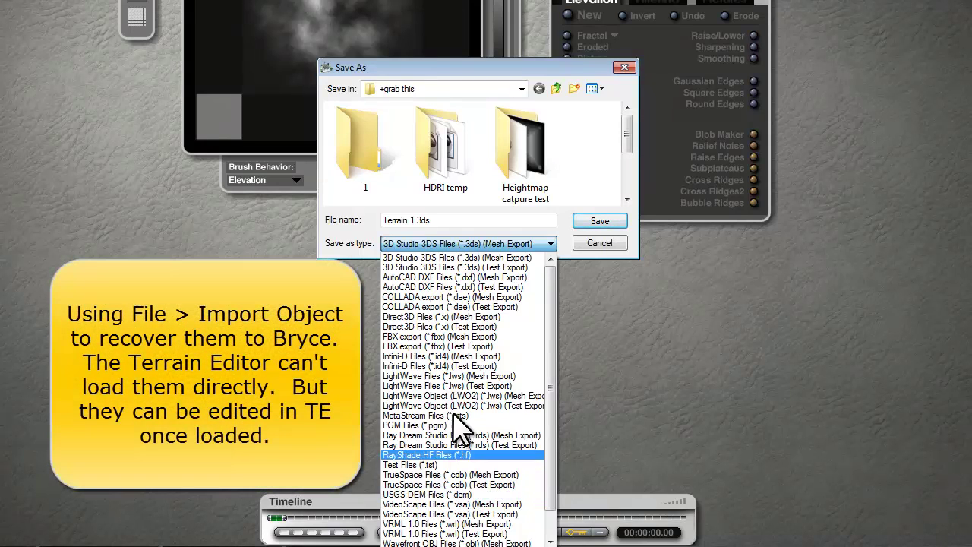
pyautogui.scroll(-1, 554, 380)
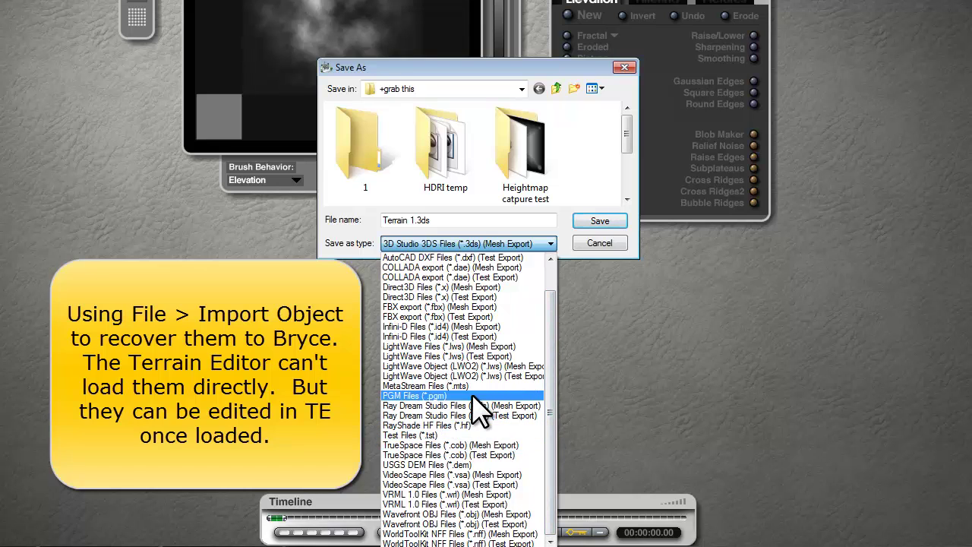
pyautogui.moveTo(552, 414); pyautogui.dragTo(552, 345)
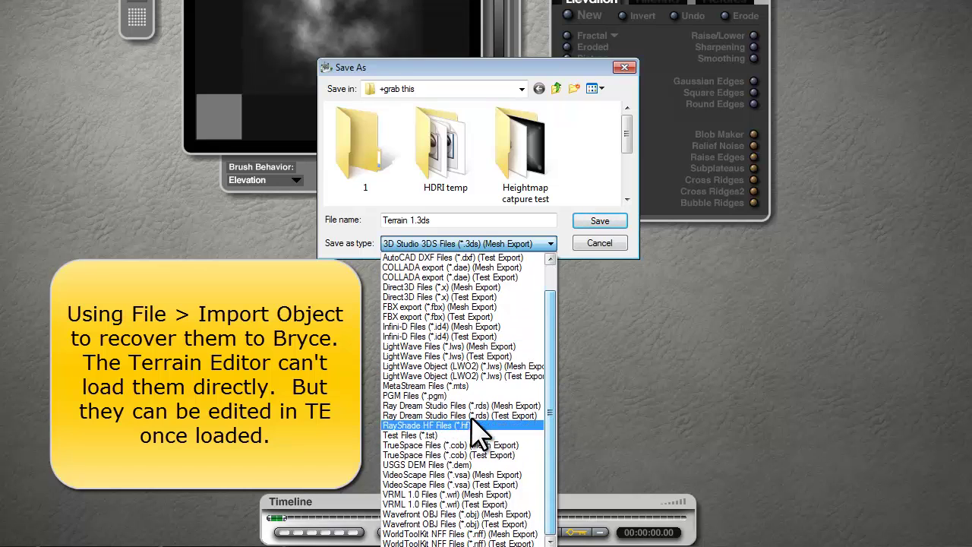
pyautogui.click(741, 395)
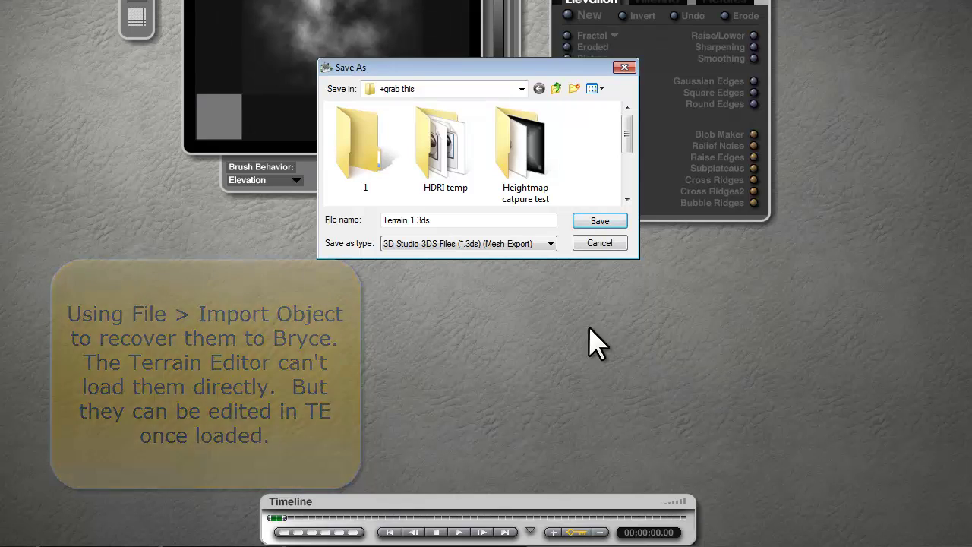
pyautogui.click(606, 244)
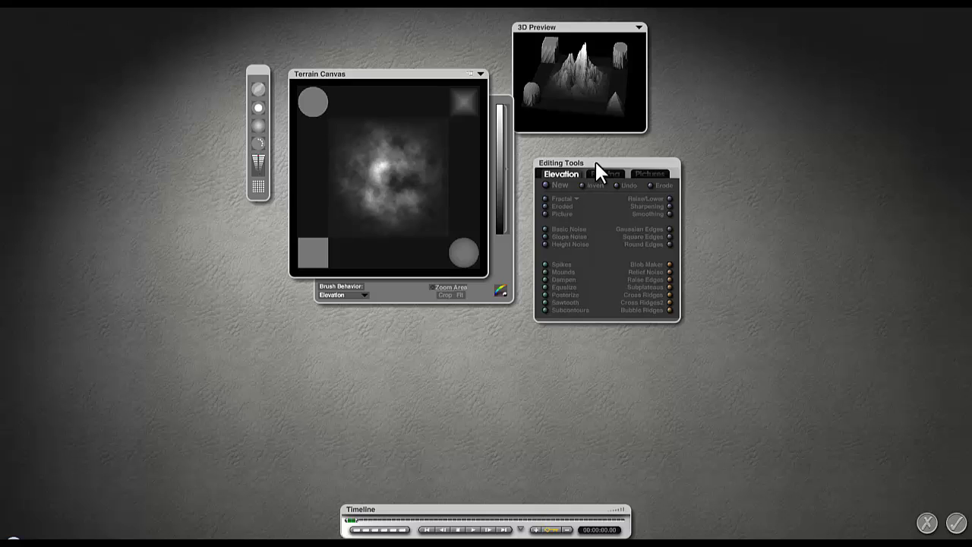
# Rearrange the Terrain Editor by spreading out the Editing Tools, 3D Preview and Terrain Canvas palettes
pyautogui.moveTo(596, 162); pyautogui.dragTo(619, 178)
pyautogui.moveTo(604, 28); pyautogui.dragTo(637, 33)
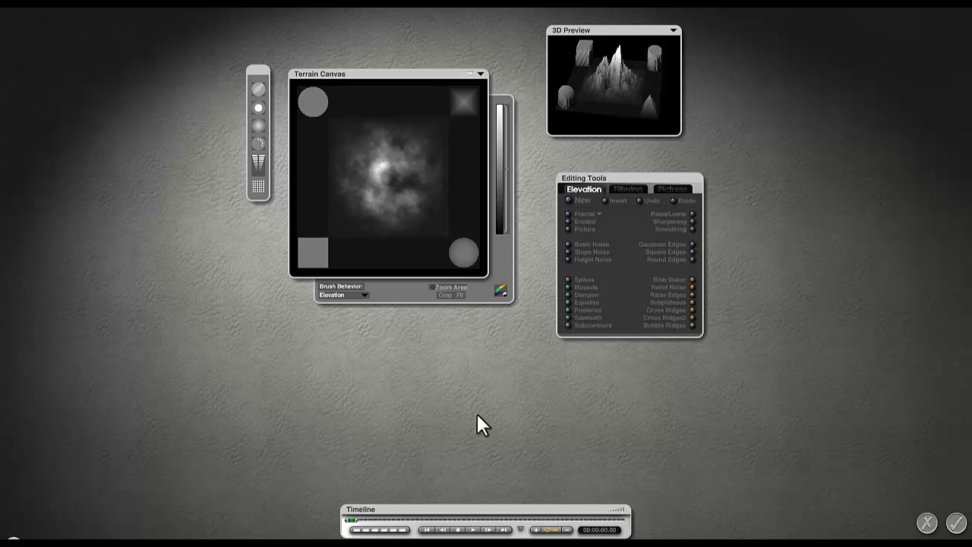
pyautogui.moveTo(389, 74); pyautogui.dragTo(385, 50)
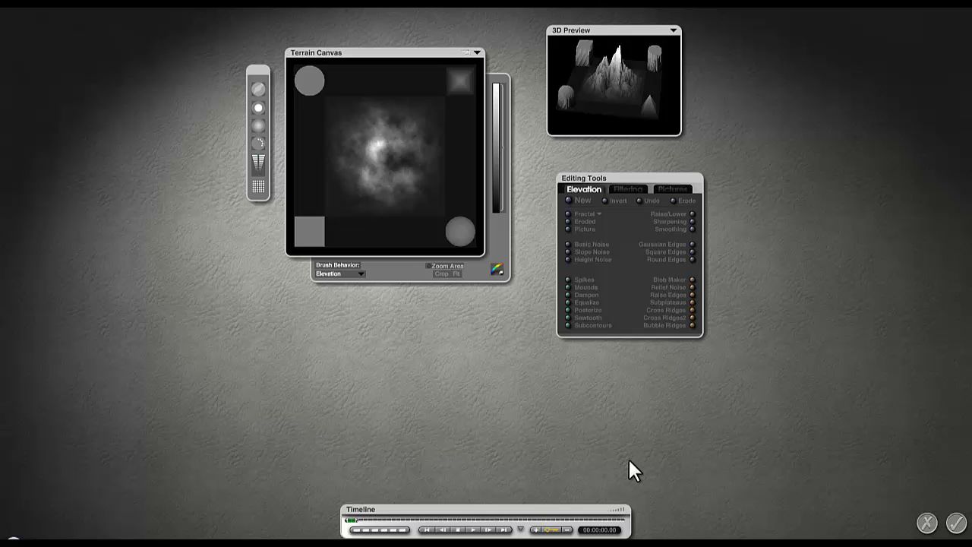
# Accept the Terrain Editor session, adjust the camera angle slightly and start a new render of the terrain
pyautogui.click(957, 522)
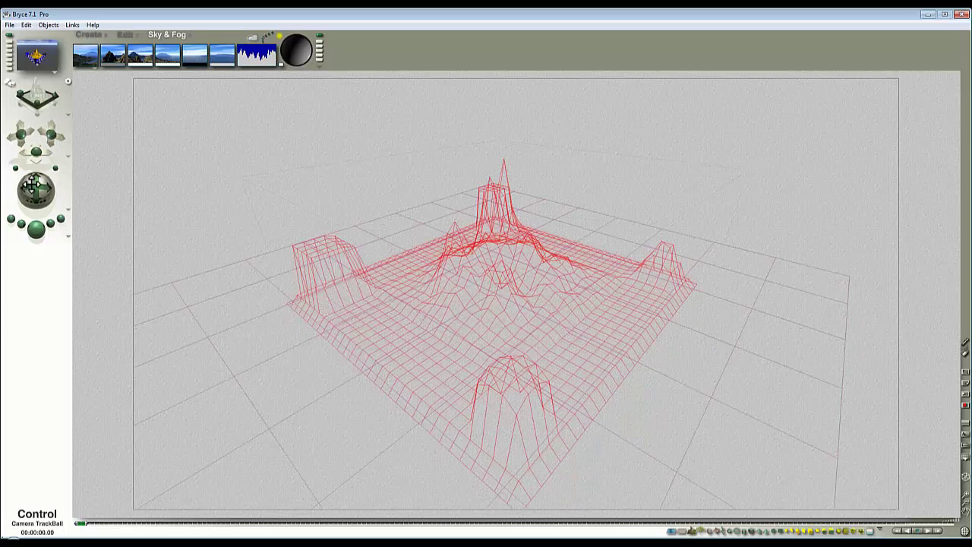
pyautogui.click(37, 229)
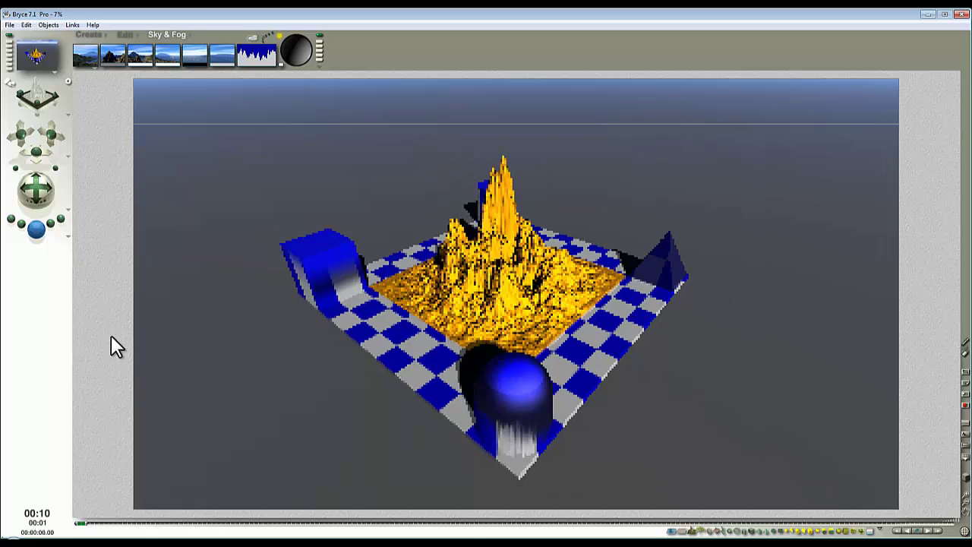